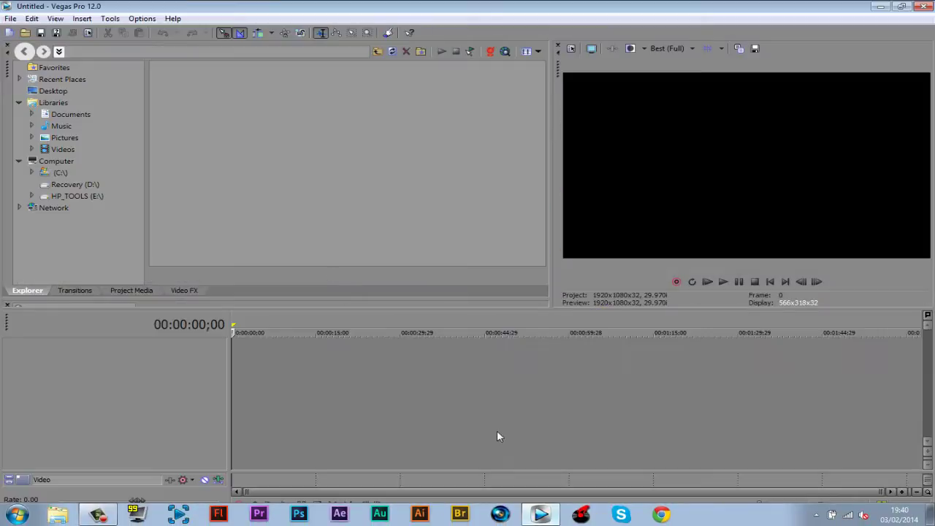
Jump the cursor to a later point in the DR3Game.mp4 clip on the timeline
click(282, 396)
Trim the gameplay clip to a short ~37-second section and park the cursor at 00:00:06;14
click(669, 358)
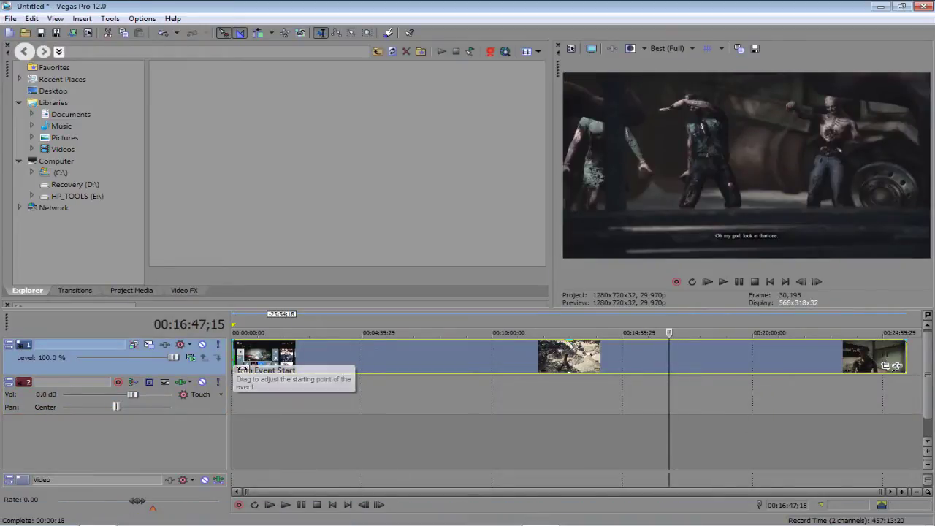
mouse_move(235, 365)
mouse_down()
mouse_move(852, 375)
mouse_move(249, 356)
mouse_up()
click(285, 350)
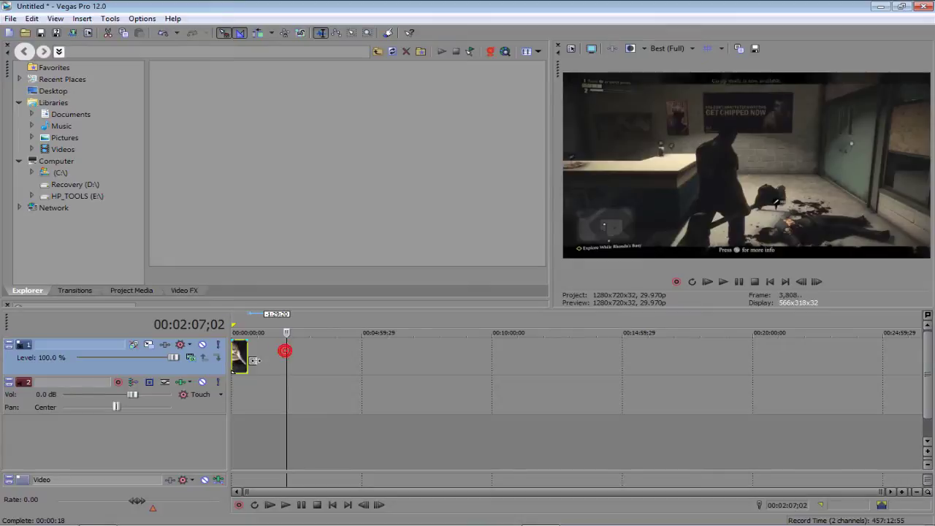
click(248, 355)
scroll(245, 361, up, 3)
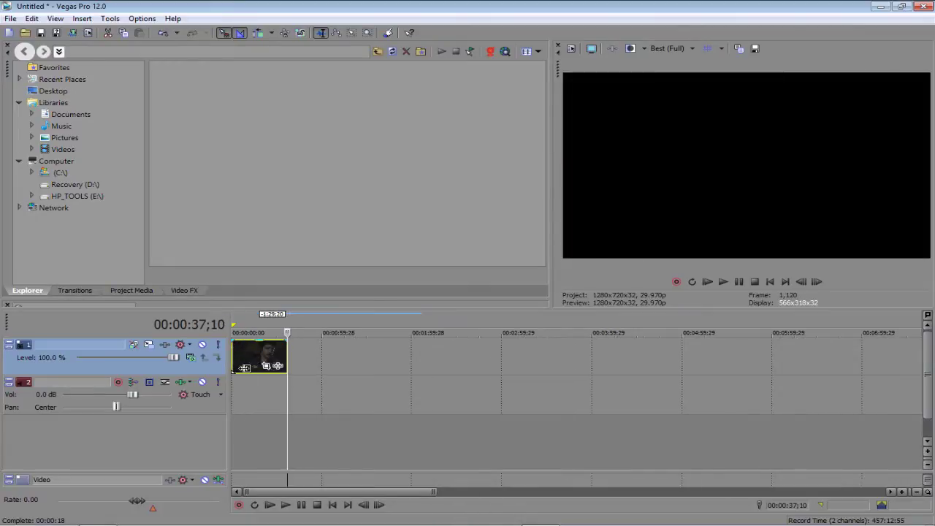
click(232, 359)
click(241, 362)
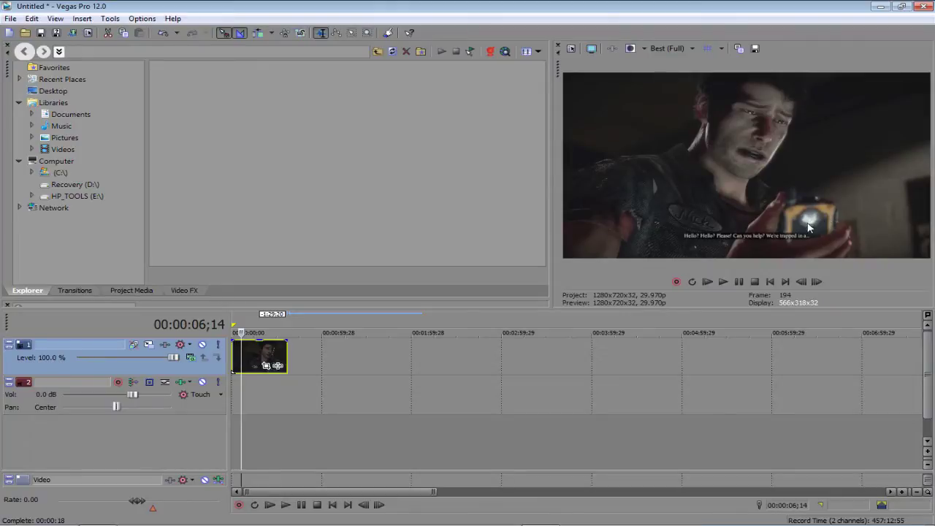
scroll(358, 343, up, 5)
scroll(358, 343, up, 2)
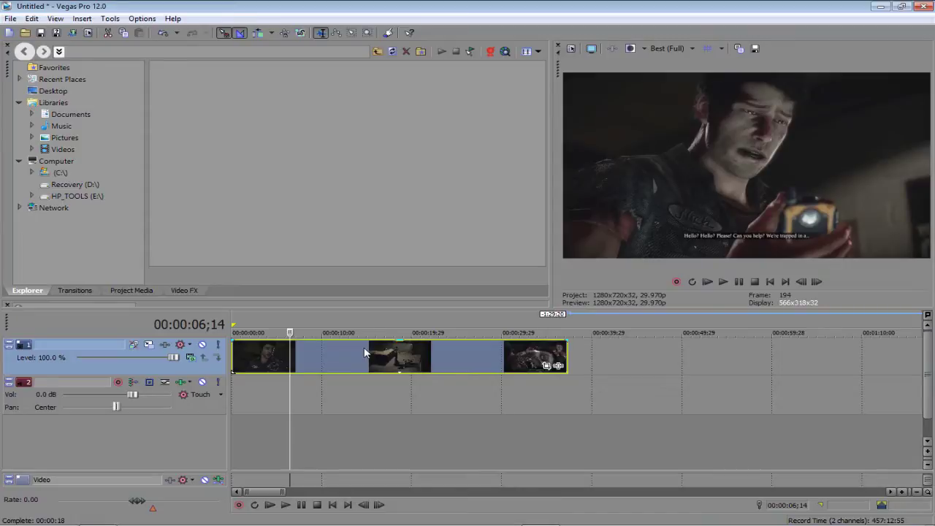
Split the clip at 00:00:06;14, leave a small gap, and open the second part's Pan/Crop
key(s)
drag(328, 357, 343, 357)
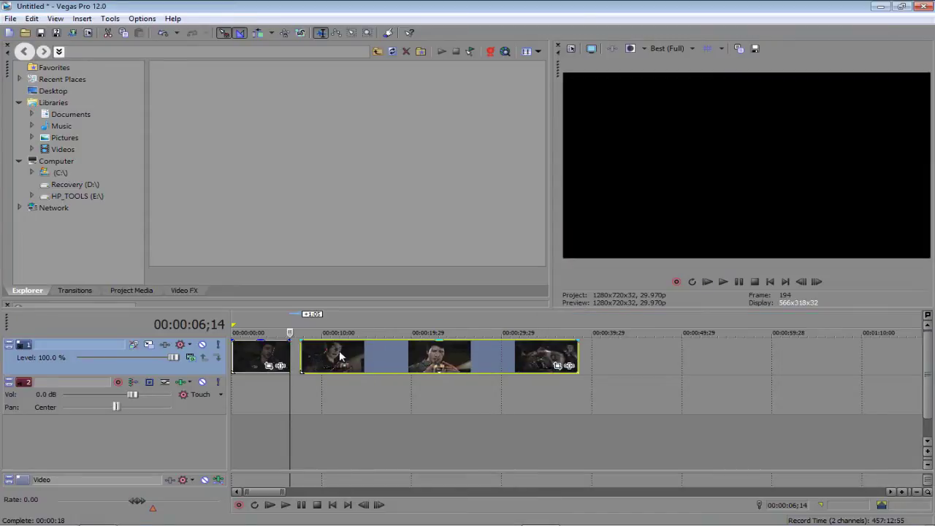
click(305, 369)
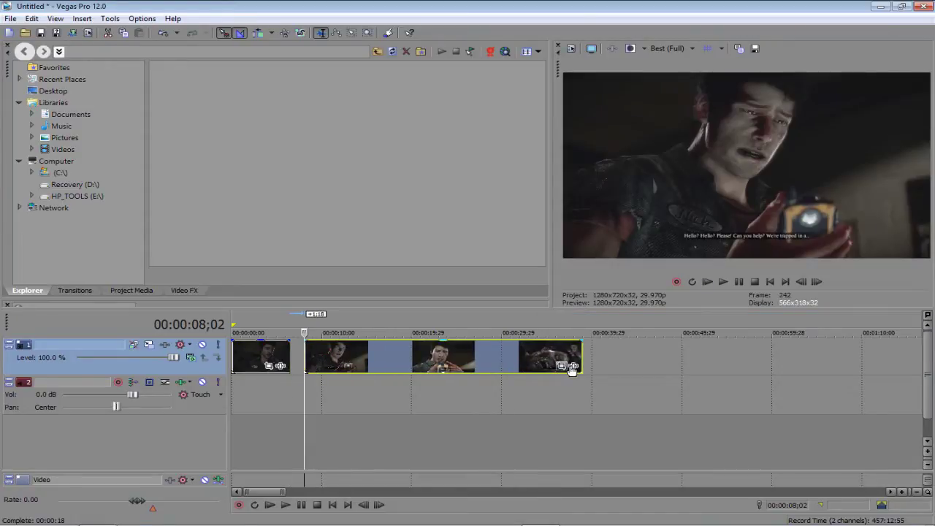
click(571, 367)
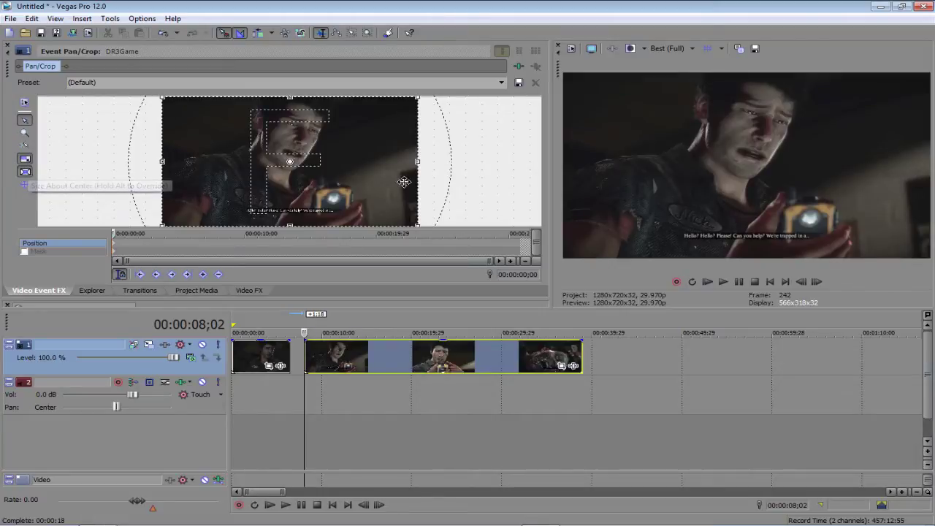
scroll(482, 196, down, 2)
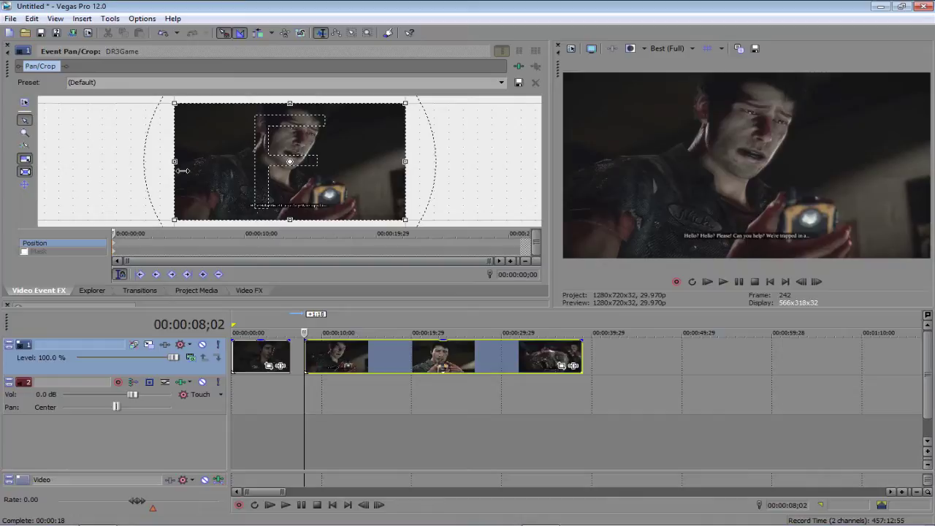
Crop the second part tightly onto the 'Hello? Hello?' subtitle and slide it flush against the first
drag(182, 170, 265, 171)
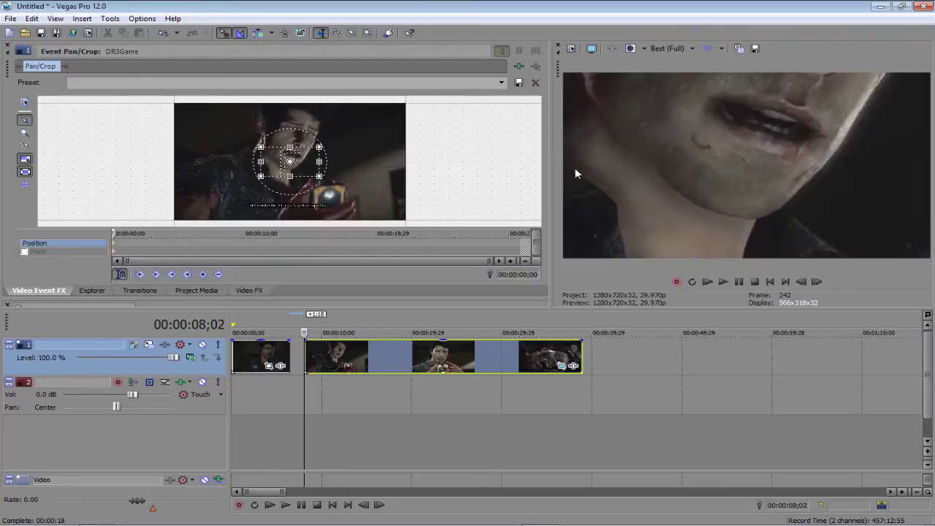
drag(299, 168, 269, 214)
scroll(289, 160, up, 5)
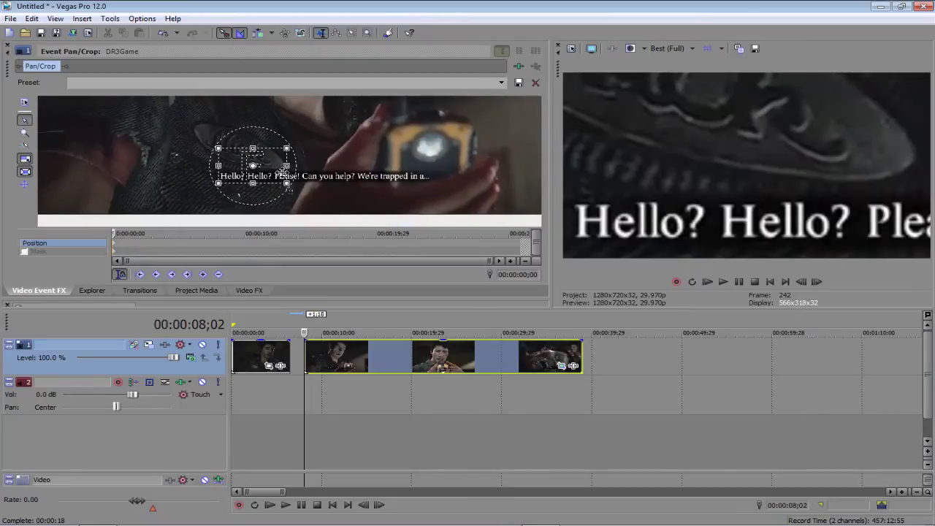
drag(282, 174, 273, 182)
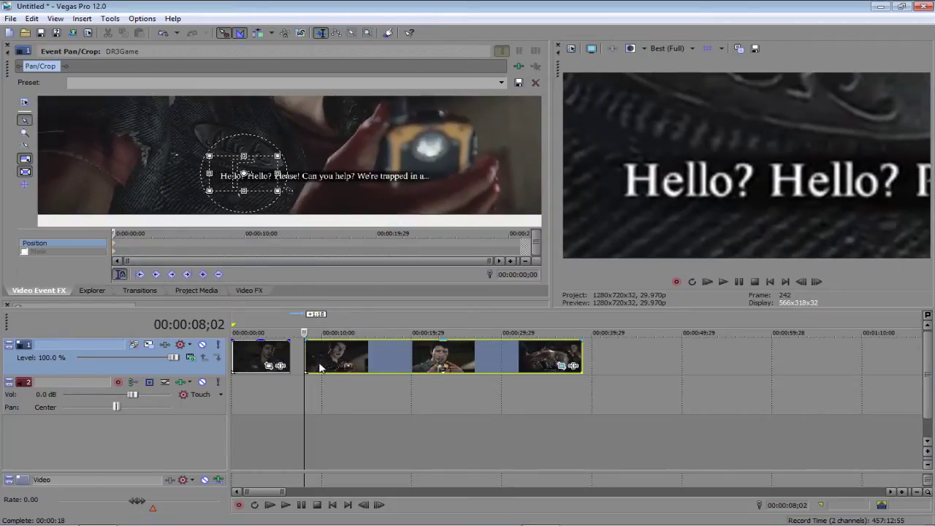
drag(319, 368, 304, 367)
click(293, 364)
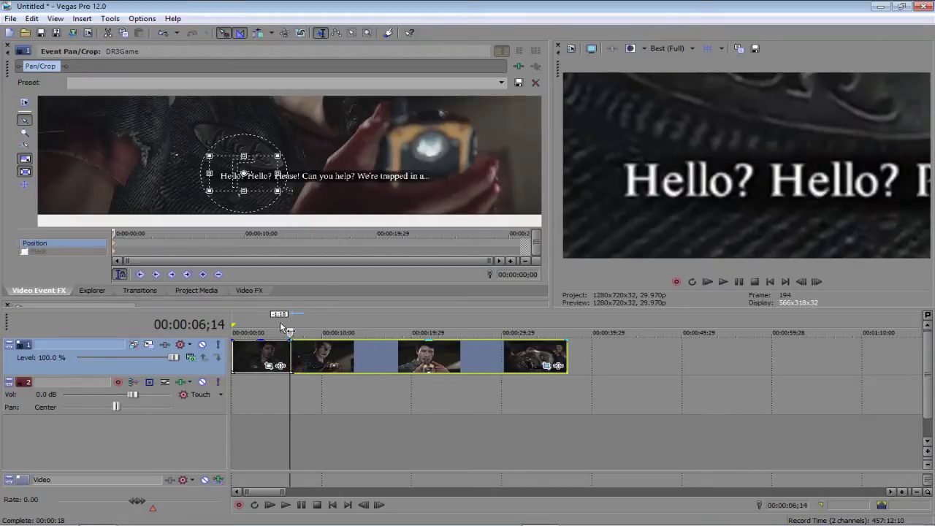
Play back the subtitle zoom from just before the cut, then pause
click(280, 333)
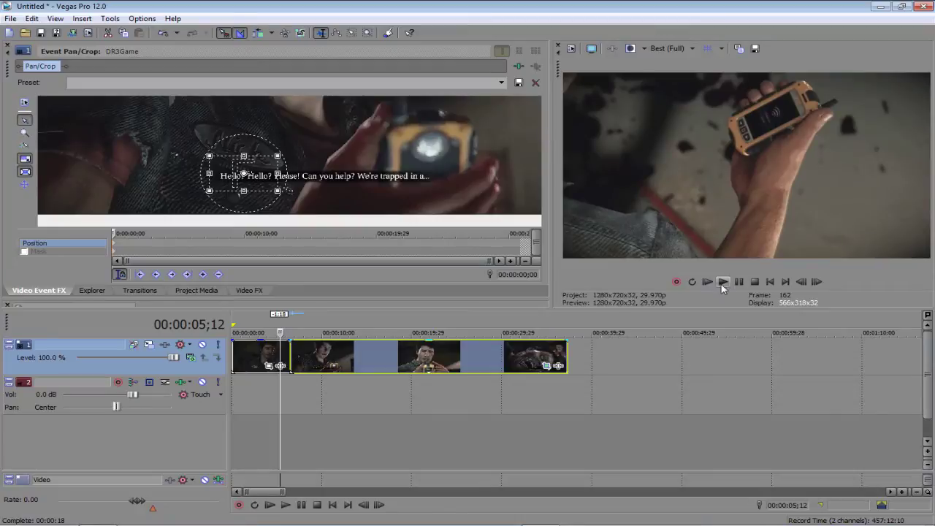
click(722, 282)
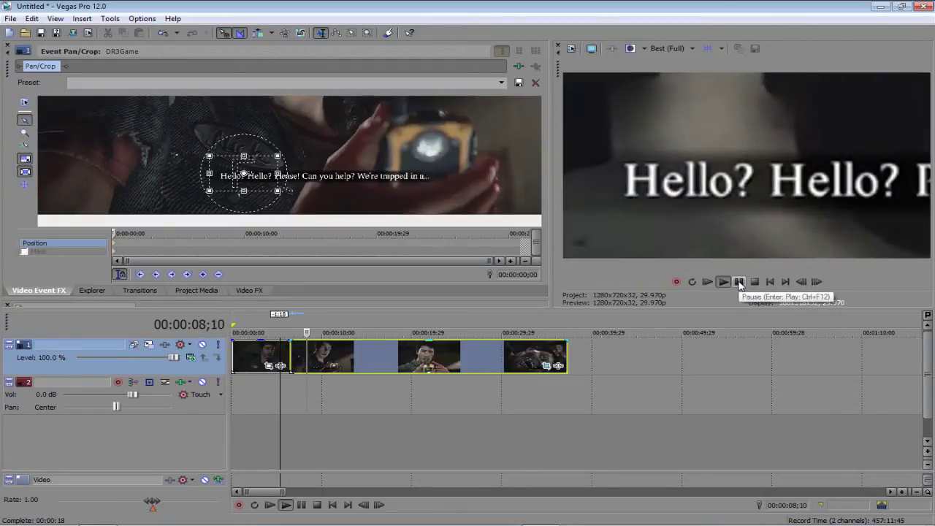
click(739, 282)
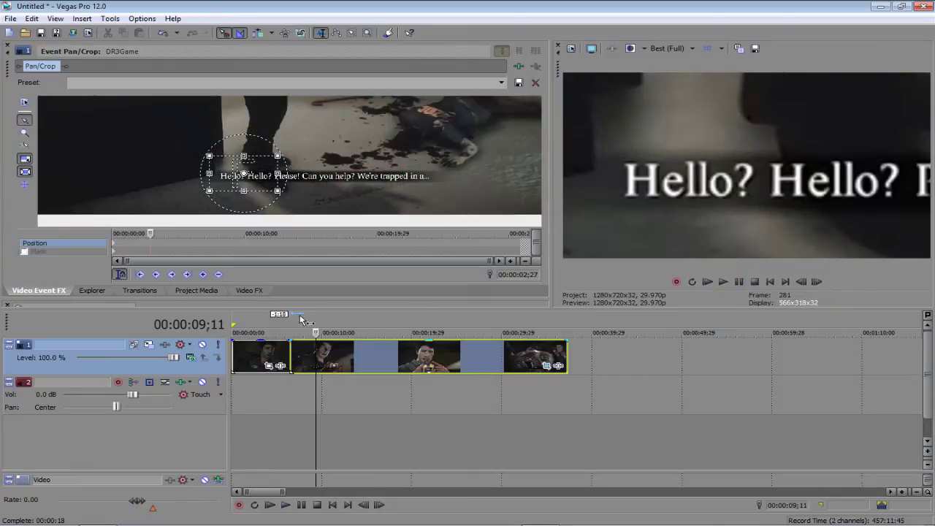
Split near 00:00:07;10, shift the last piece right, and open its Pan/Crop settings
click(298, 357)
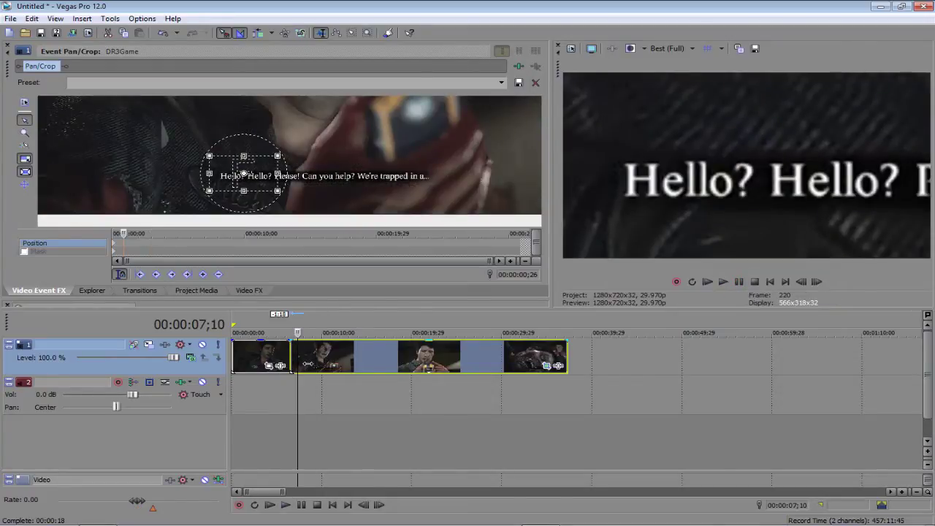
scroll(314, 361, up, 4)
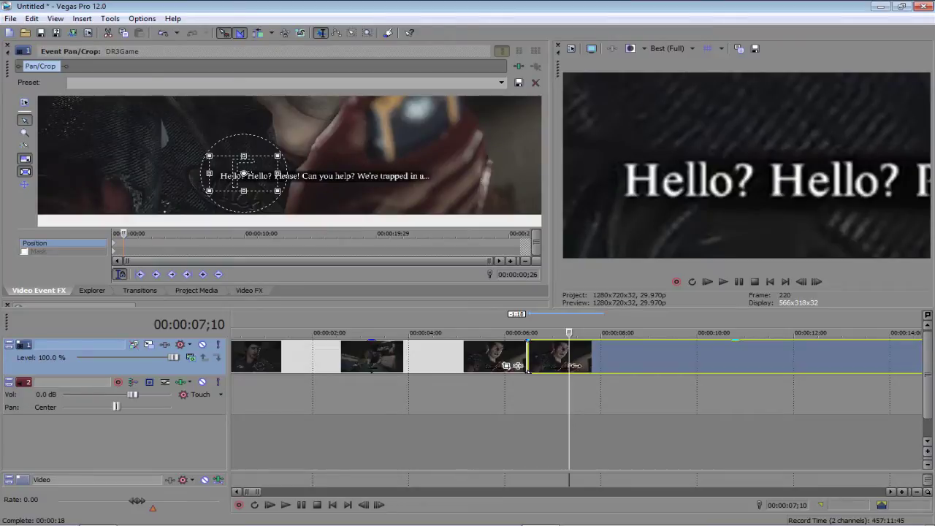
drag(575, 365, 579, 363)
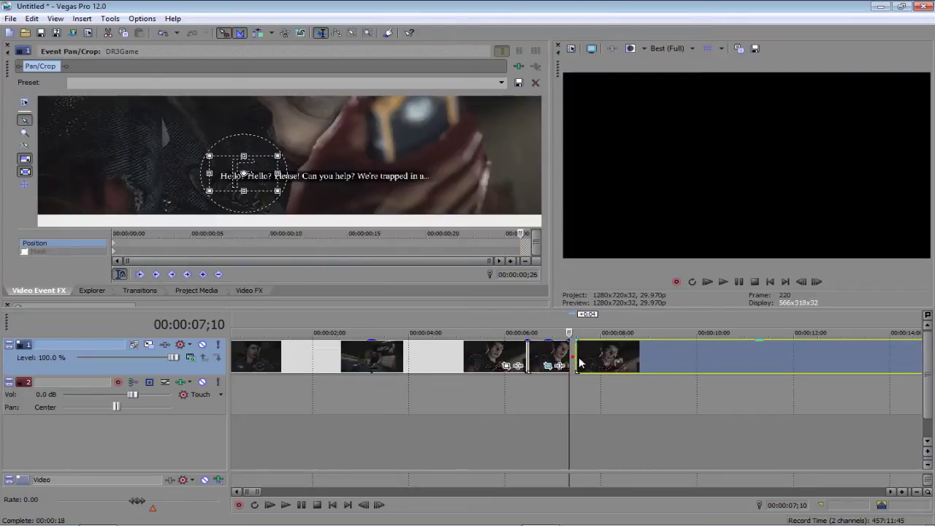
click(577, 363)
scroll(579, 359, down, 3)
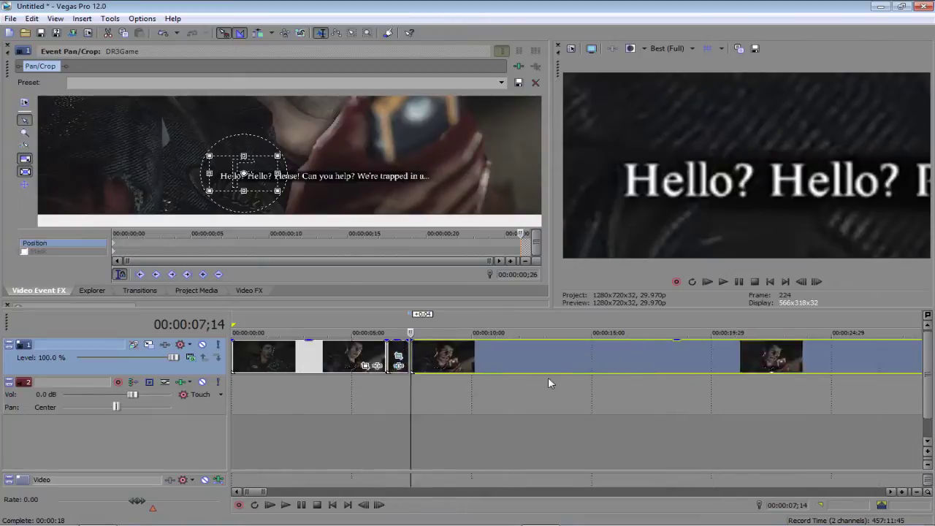
scroll(535, 386, down, 3)
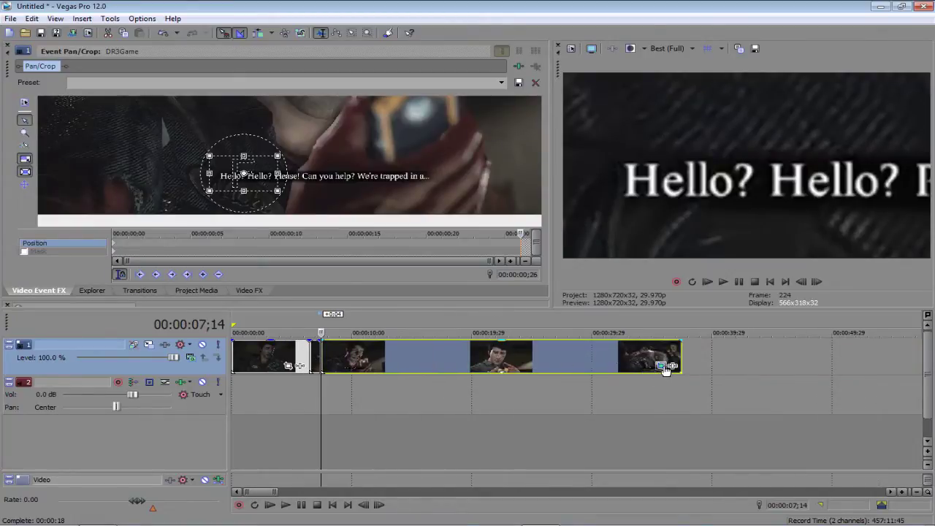
click(665, 366)
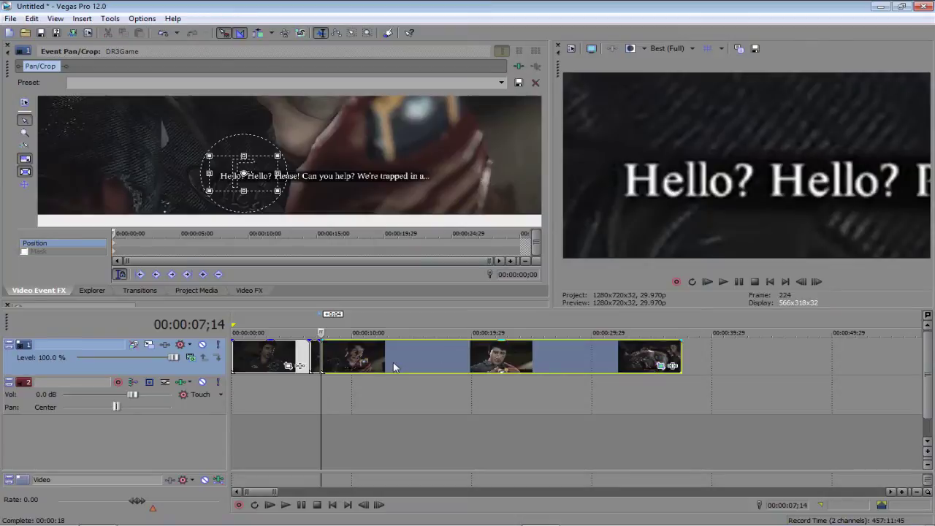
Reset the last piece's crop to the full frame and slide it flush after the zoomed event
right_click(268, 183)
click(282, 192)
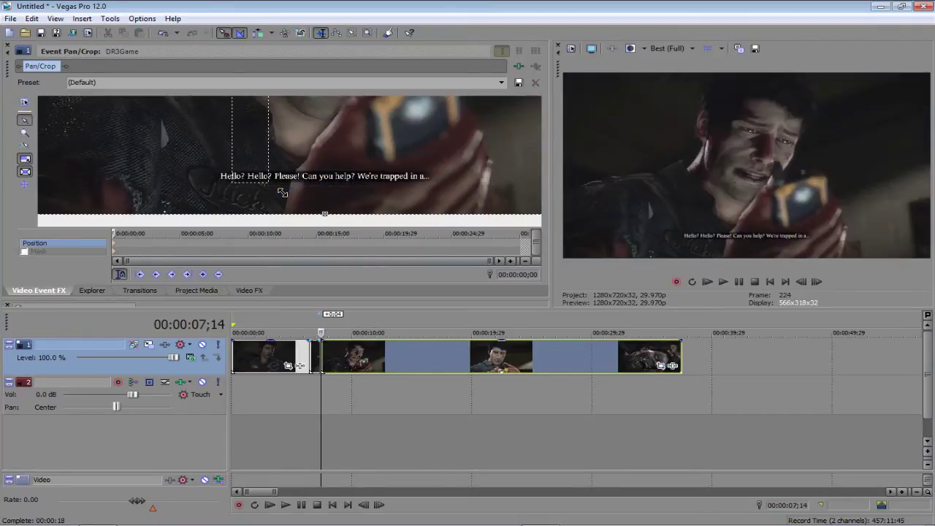
scroll(282, 193, down, 6)
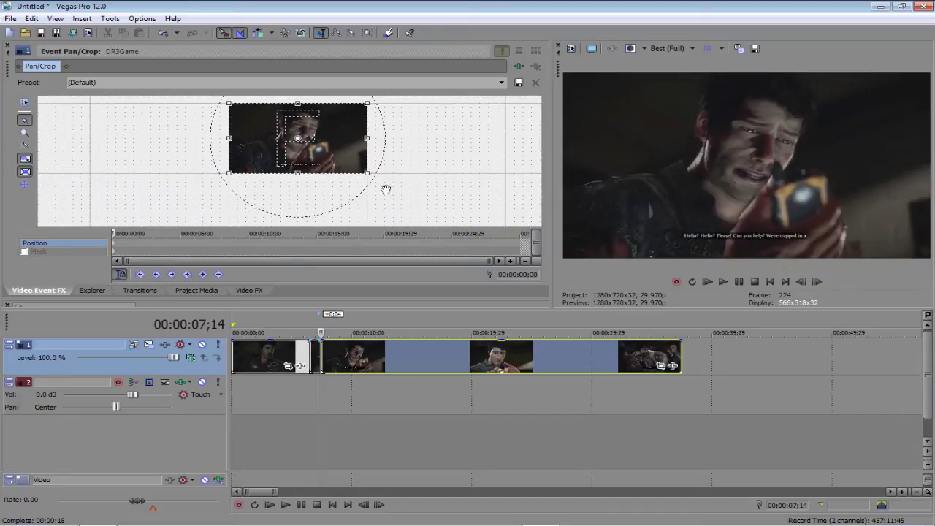
scroll(319, 364, up, 5)
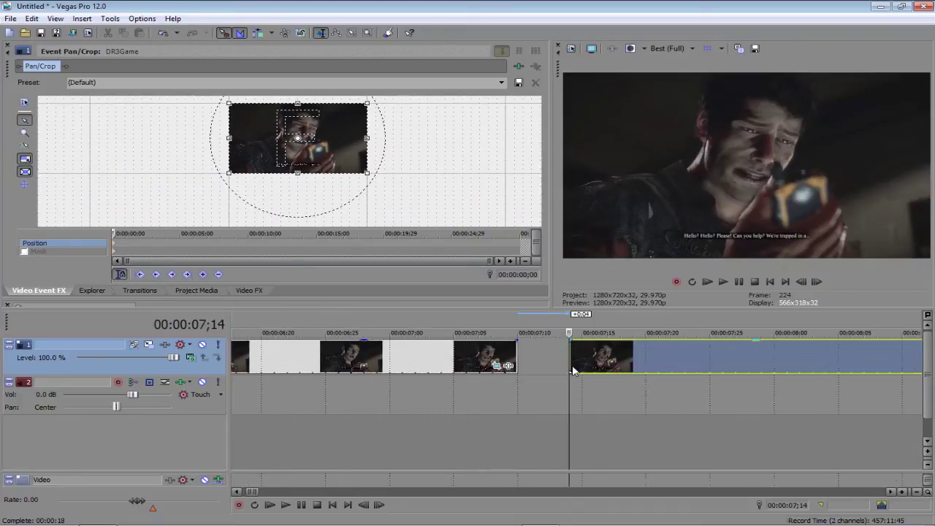
drag(582, 367, 530, 367)
scroll(512, 363, down, 8)
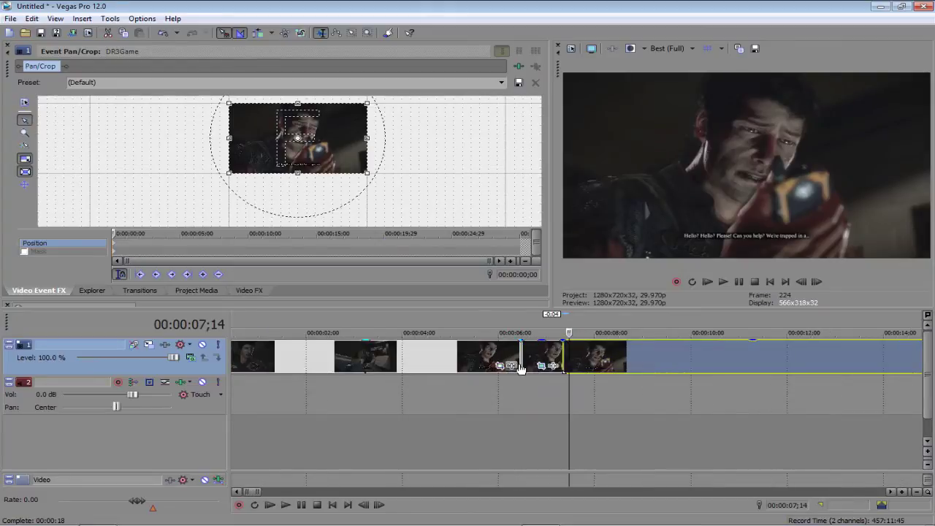
Play the footage back from just before the six-second mark
click(274, 347)
scroll(273, 348, up, 4)
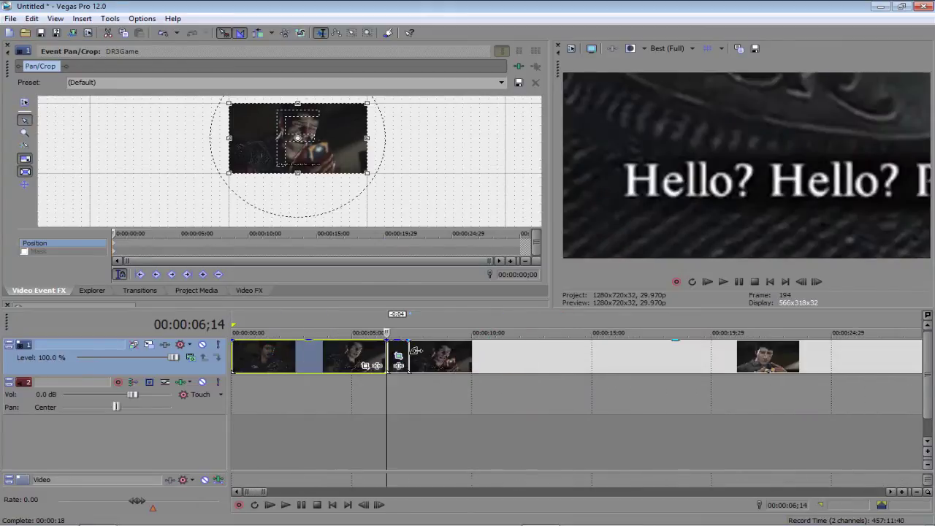
click(372, 333)
key(space)
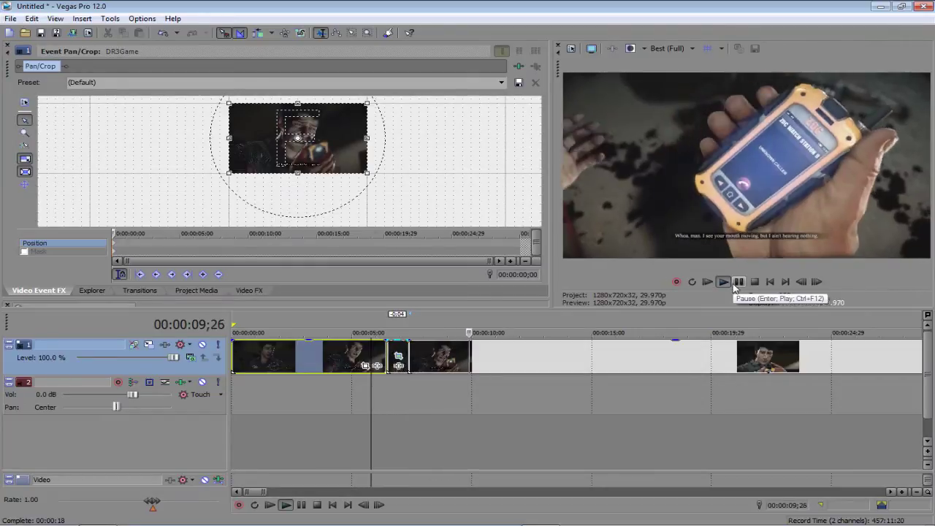
Split at 00:00:09;26, delete the opening part, and move the remaining footage to the timeline start
click(737, 284)
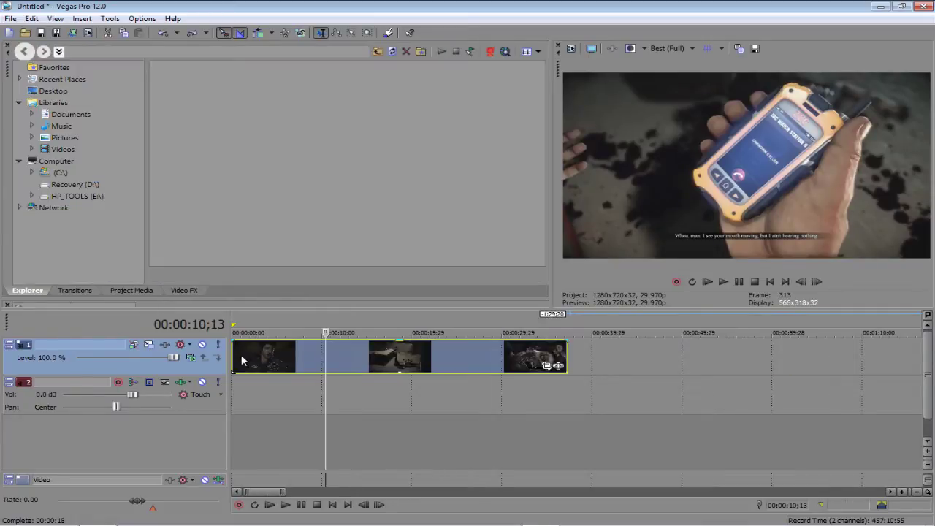
click(320, 359)
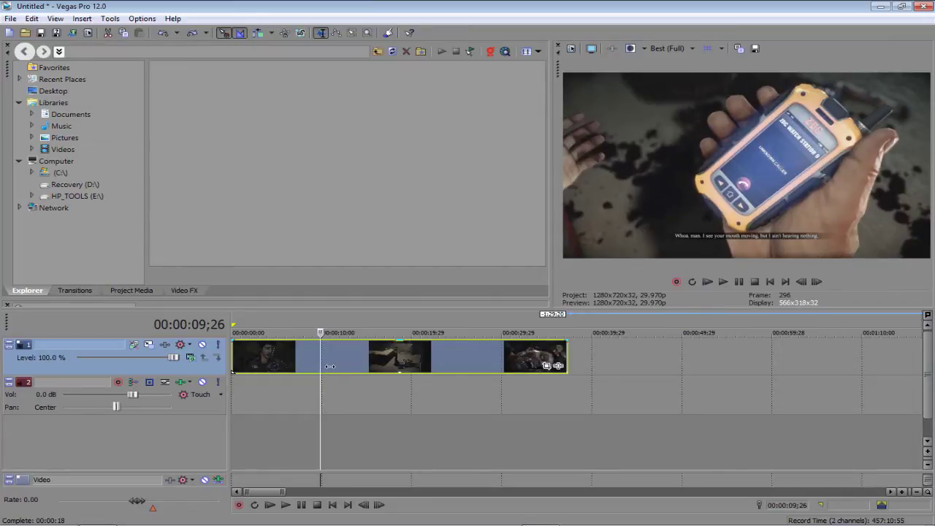
key(s)
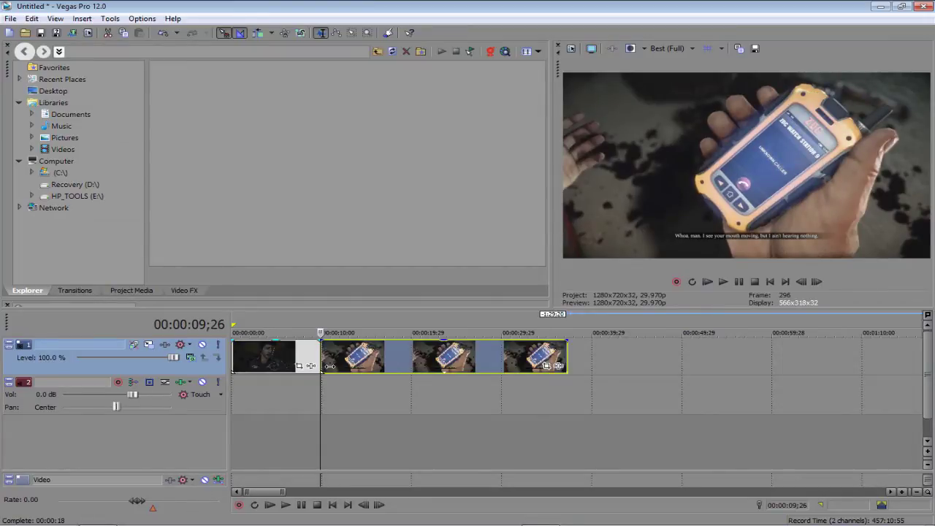
click(312, 360)
key(Delete)
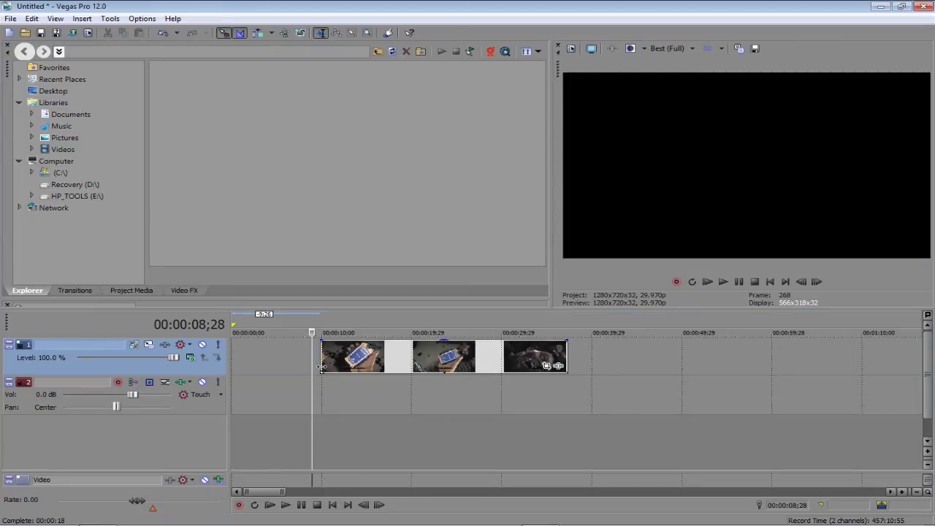
drag(383, 373, 236, 368)
click(236, 367)
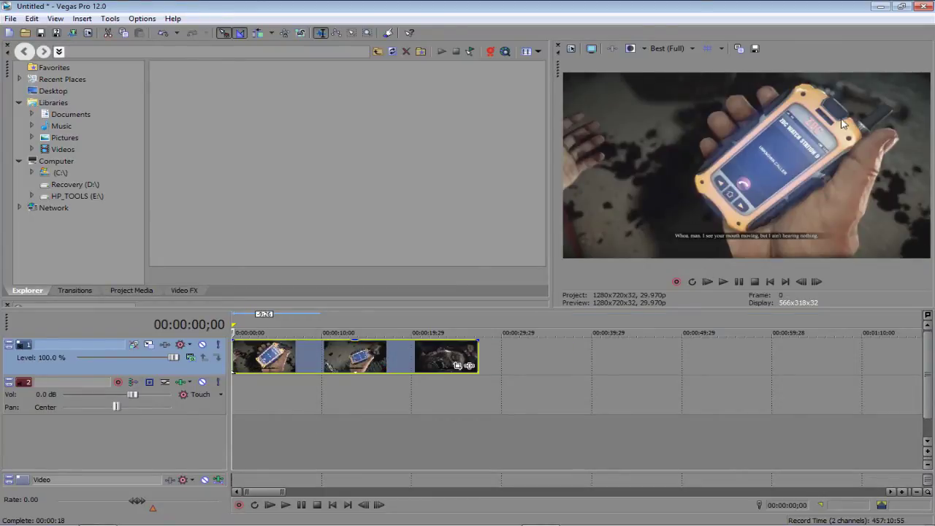
Push the second piece later to leave a gap and open its Pan/Crop settings
click(267, 356)
click(299, 356)
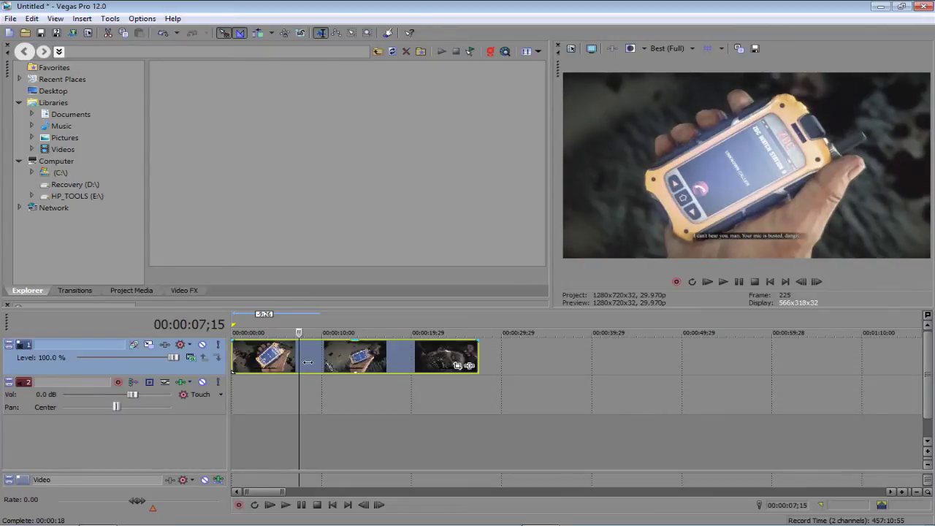
drag(307, 362, 319, 363)
click(319, 363)
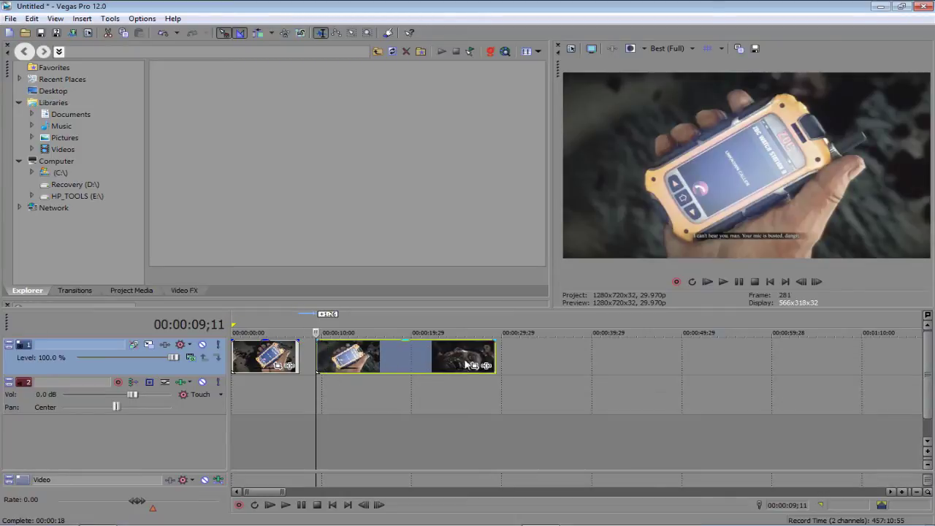
click(475, 365)
scroll(401, 146, down, 3)
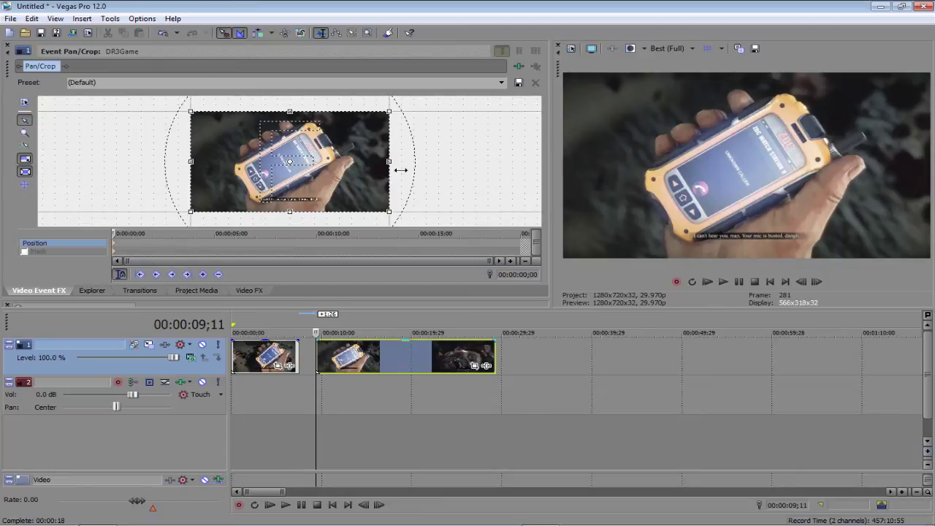
Widen the second piece's crop frame far beyond the source so the footage shrinks inside black
drag(400, 169, 465, 170)
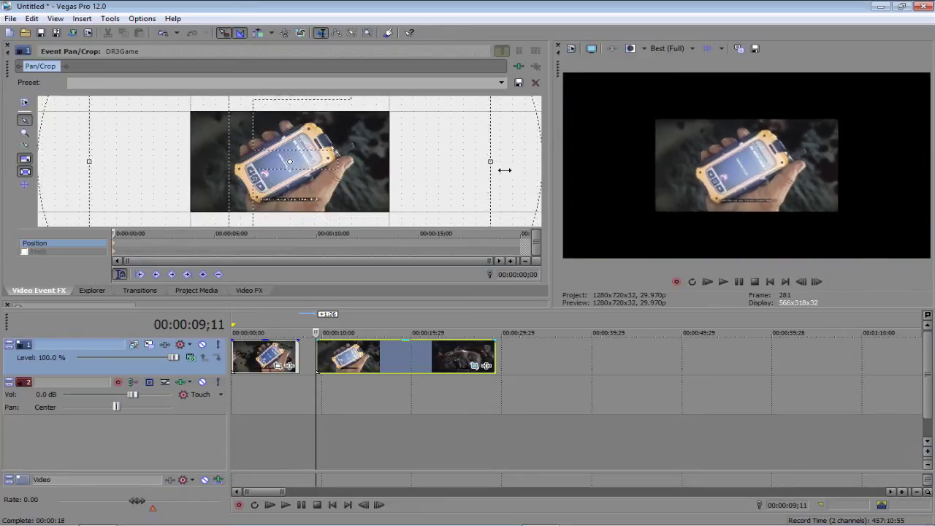
drag(504, 170, 908, 167)
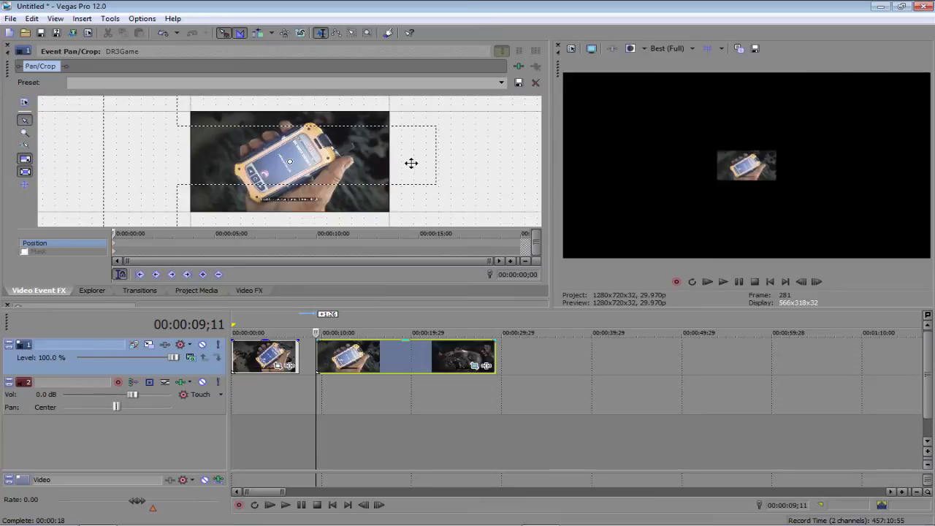
scroll(411, 163, down, 8)
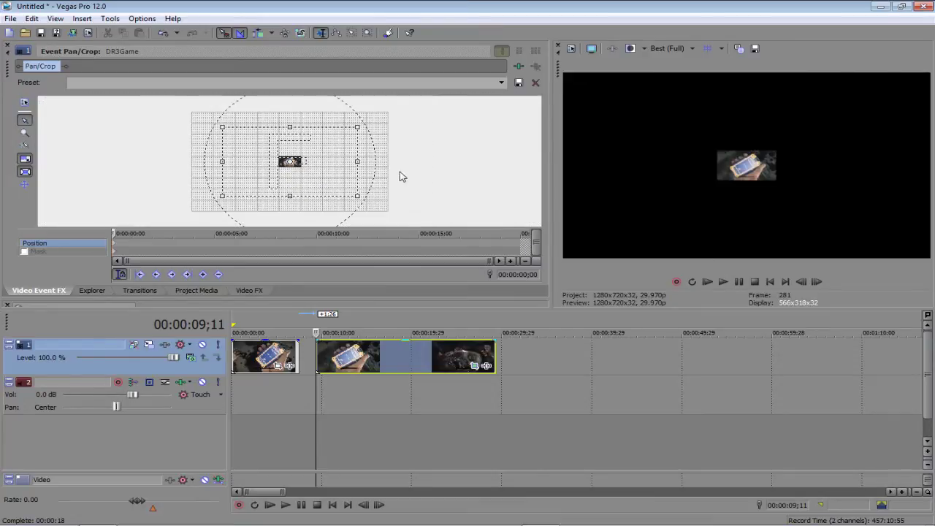
scroll(388, 139, down, 1)
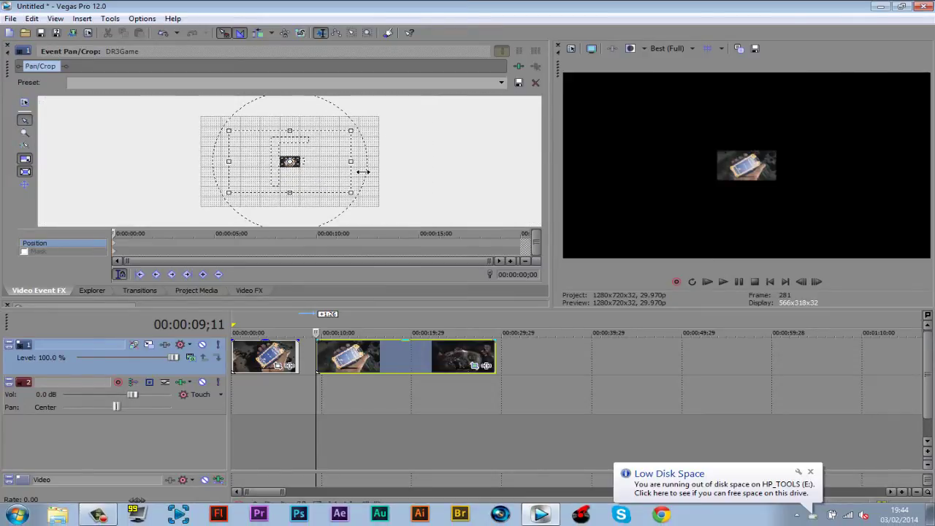
drag(363, 171, 525, 171)
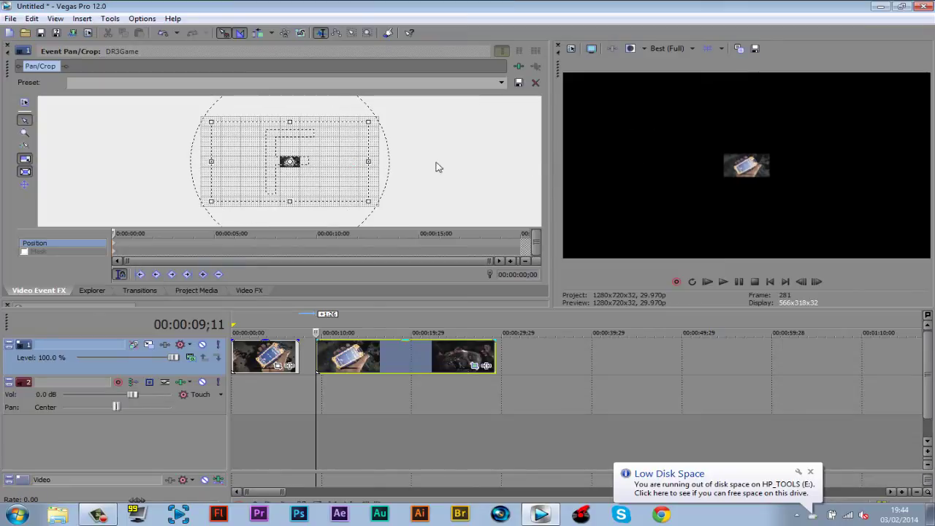
drag(380, 170, 662, 171)
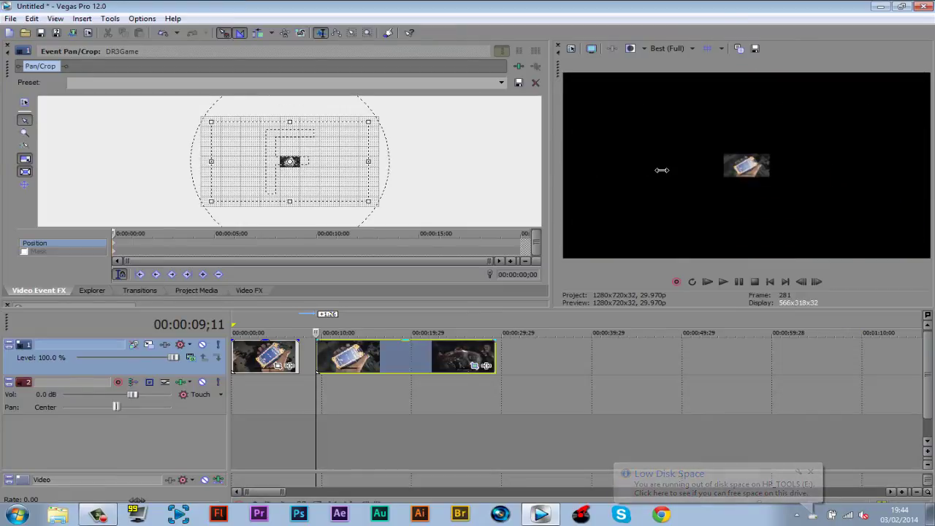
right_click(334, 189)
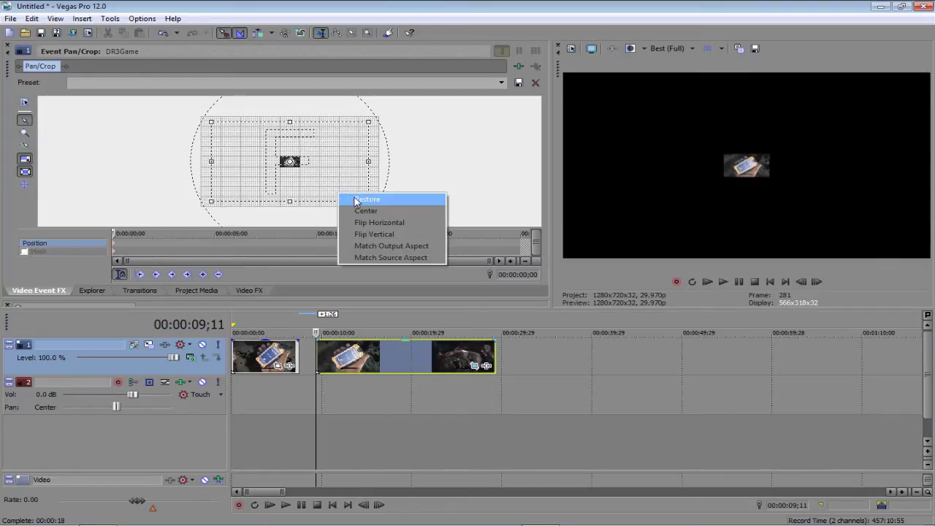
Restore the crop to its default framing, nudge it slightly, then restore the default again
click(352, 199)
scroll(336, 194, up, 5)
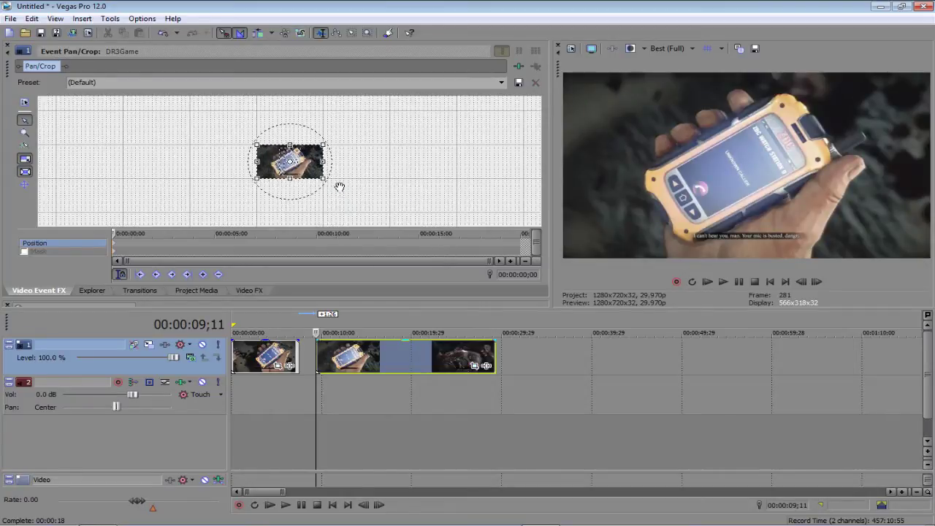
mouse_move(335, 173)
mouse_down()
mouse_move(394, 175)
mouse_move(343, 180)
mouse_up()
right_click(311, 183)
click(321, 187)
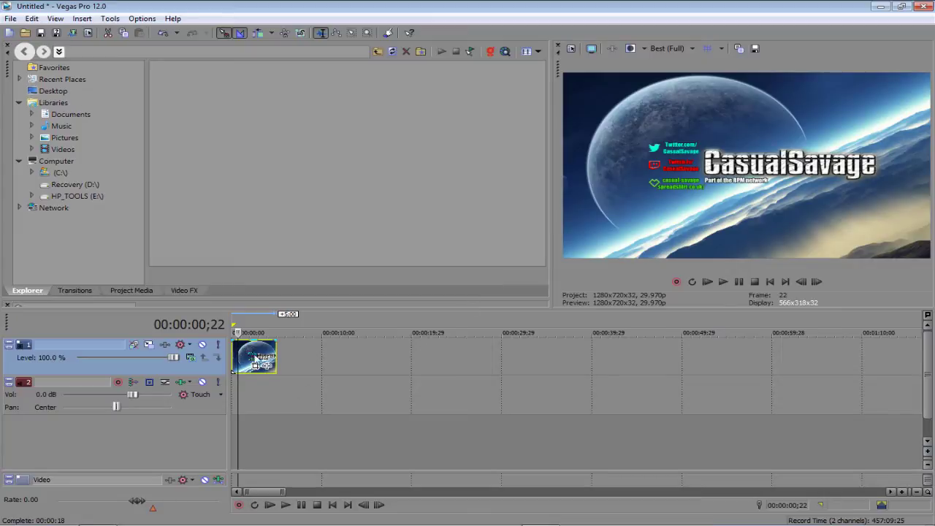
Open Event Pan/Crop for the Youtube ART channel-art image event at the timeline start
click(232, 371)
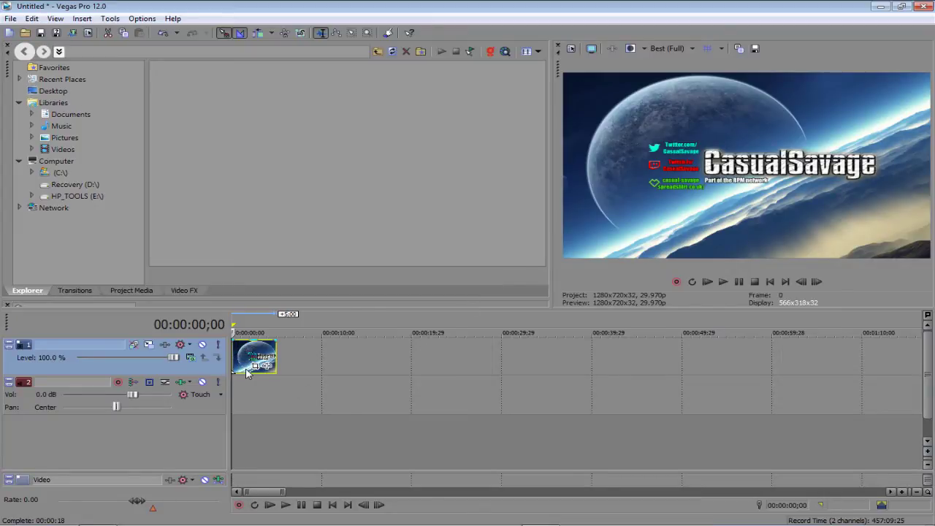
scroll(247, 373, up, 3)
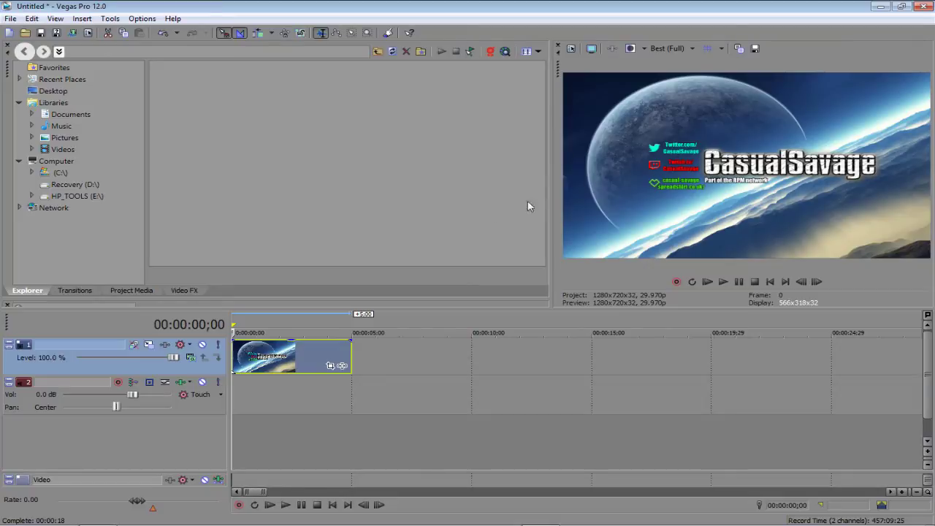
click(331, 366)
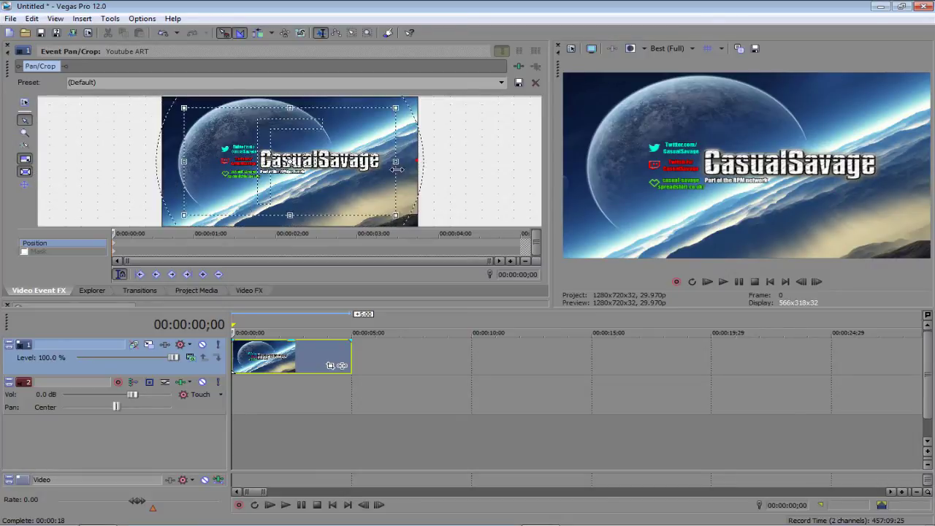
drag(427, 169, 315, 170)
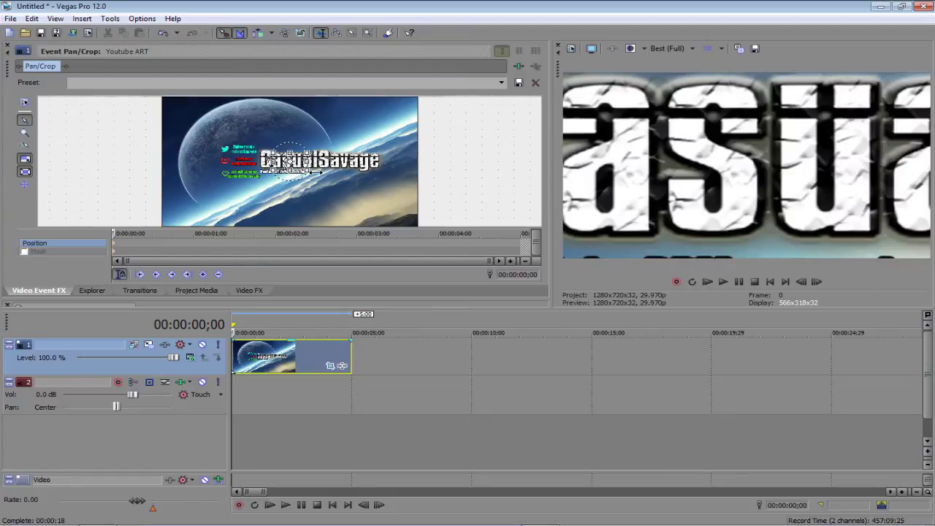
scroll(316, 171, up, 2)
drag(315, 174, 235, 145)
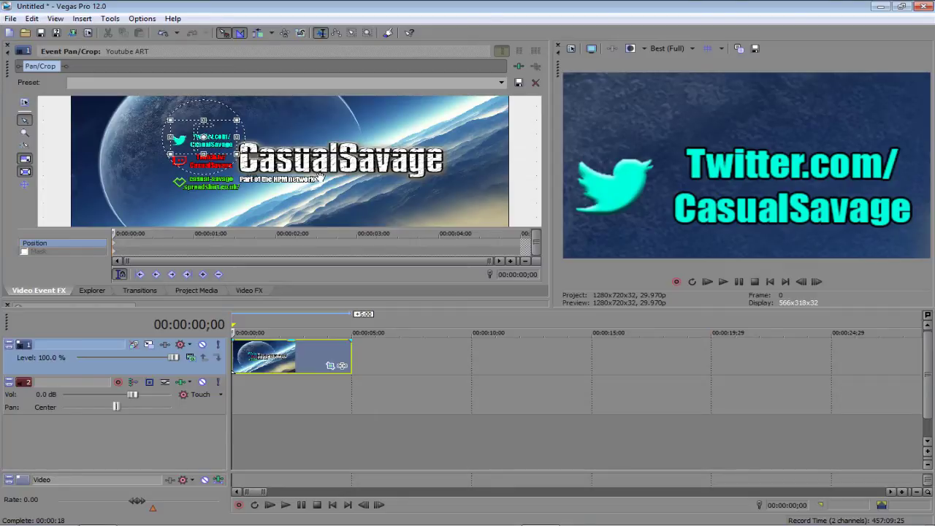
key(ctrl+z)
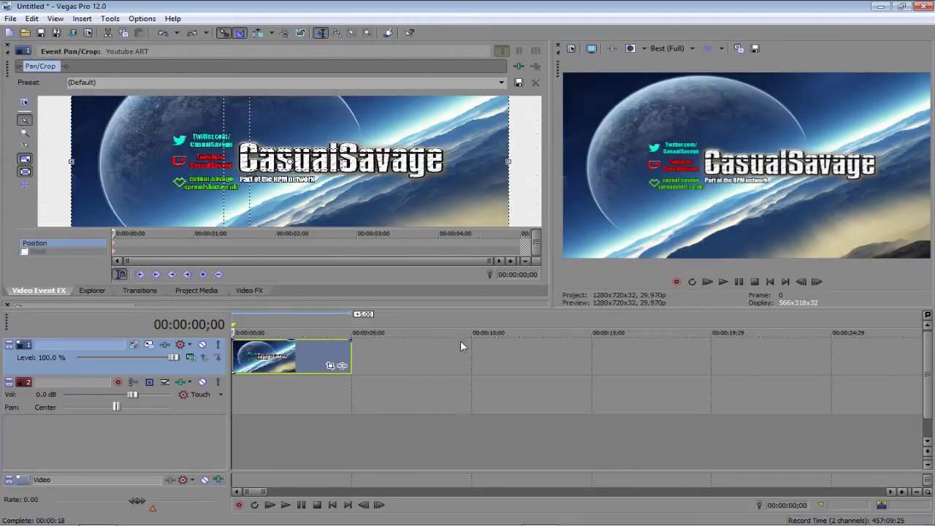
scroll(351, 341, up, 5)
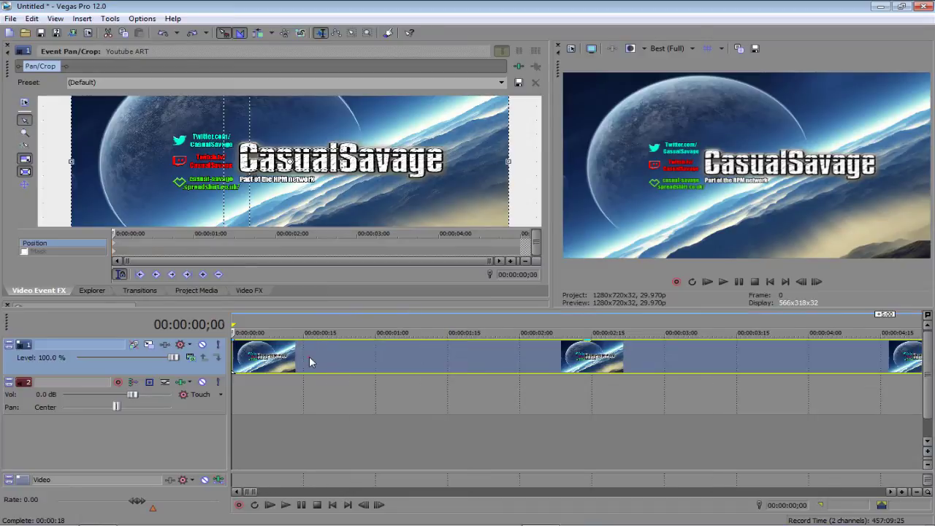
Split the banner image event at 00:00:01;02 and check the cut
click(310, 361)
click(338, 363)
scroll(340, 364, down, 5)
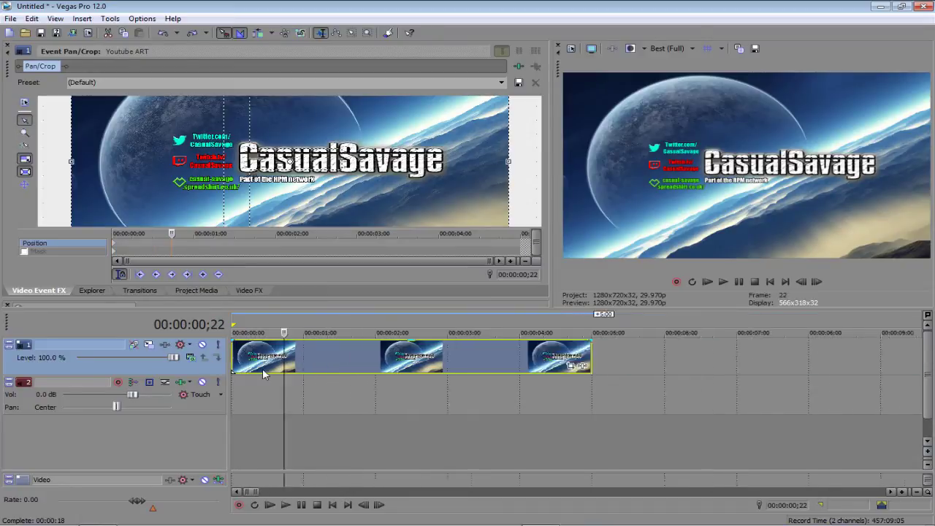
click(307, 368)
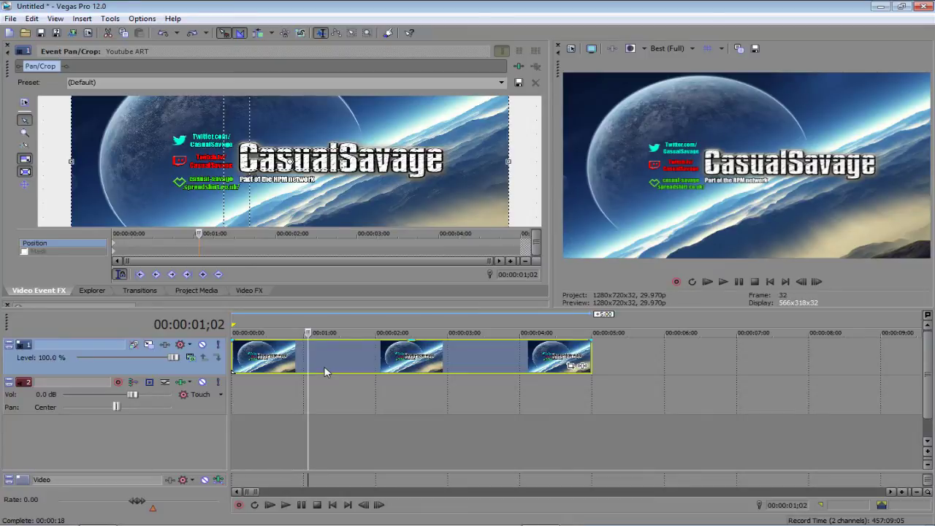
key(s)
scroll(327, 372, up, 8)
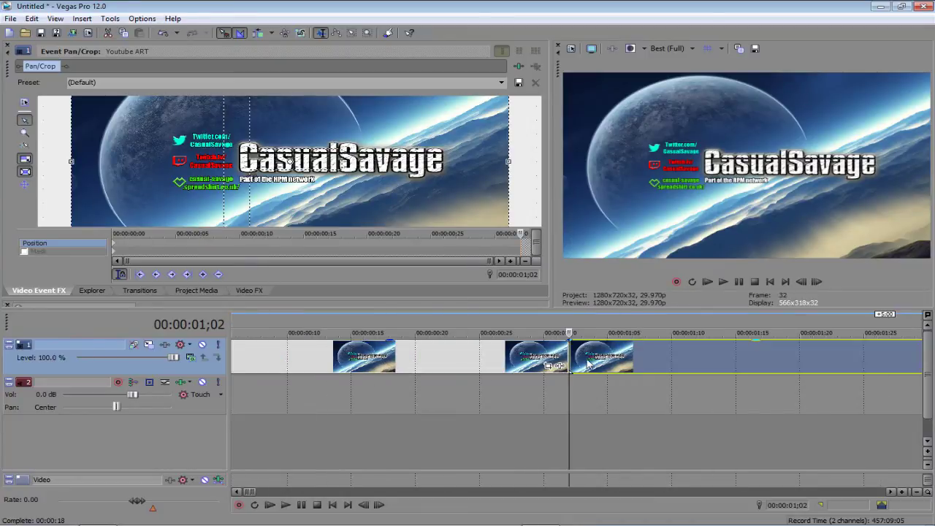
mouse_move(588, 365)
mouse_down()
mouse_move(599, 368)
mouse_move(586, 367)
mouse_up()
Bring up Pan/Crop for the second, longer part with its workspace zoomed out
scroll(716, 342, down, 8)
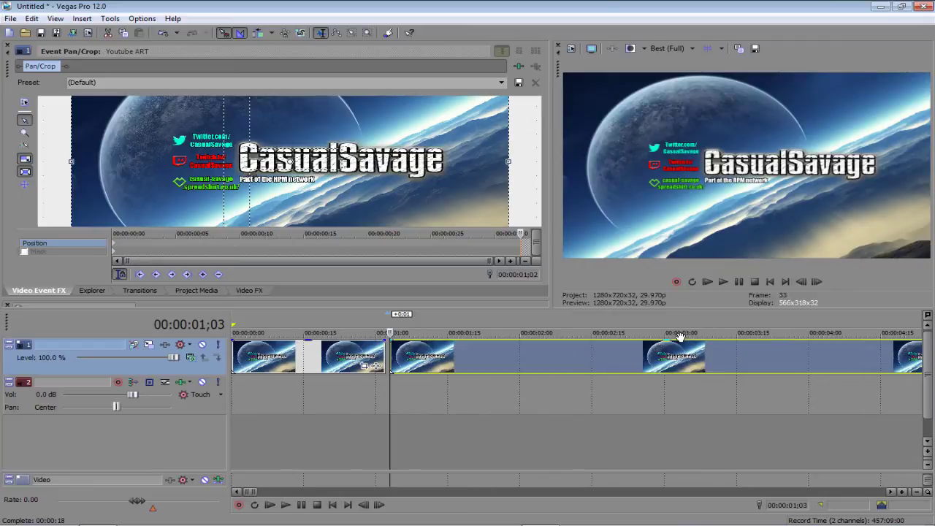
click(573, 365)
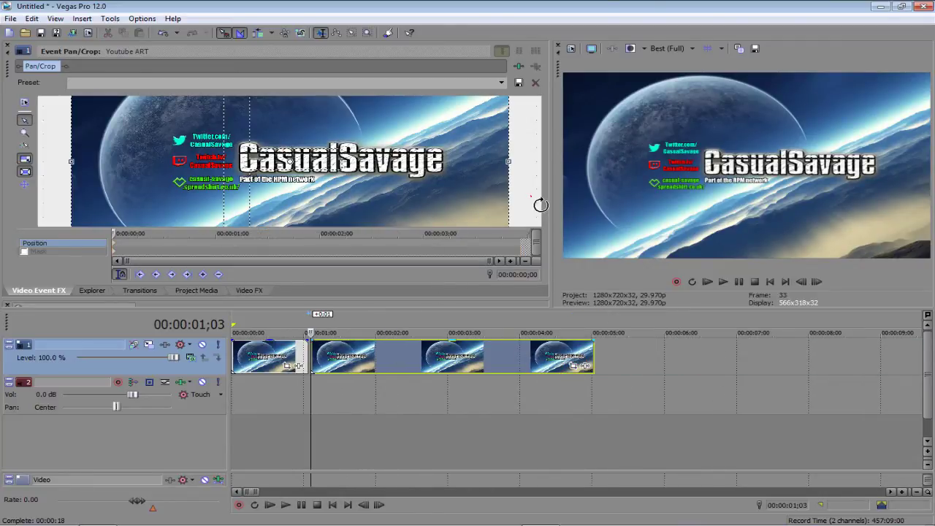
scroll(538, 203, down, 4)
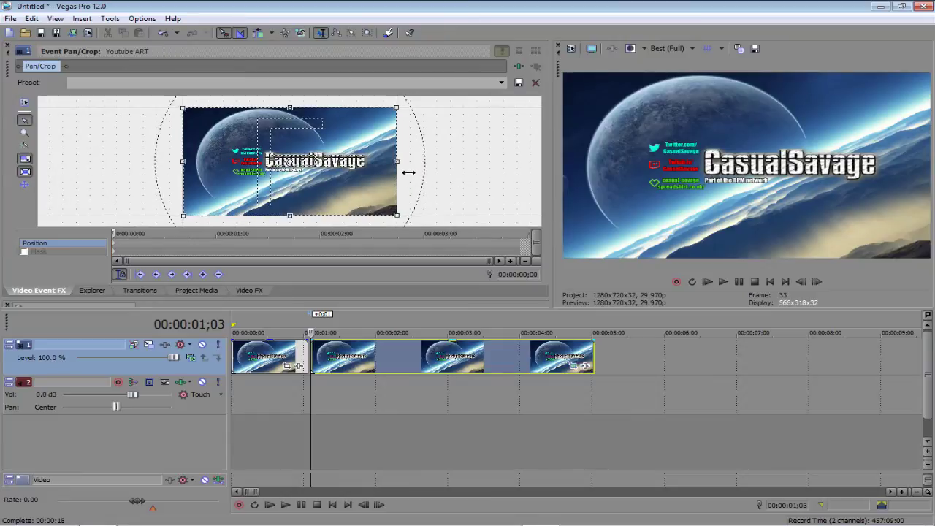
Shrink the crop frame tightly onto the Twitter.com/CasualSavage link
drag(396, 162, 264, 153)
scroll(314, 179, up, 2)
scroll(265, 153, up, 1)
scroll(224, 145, up, 4)
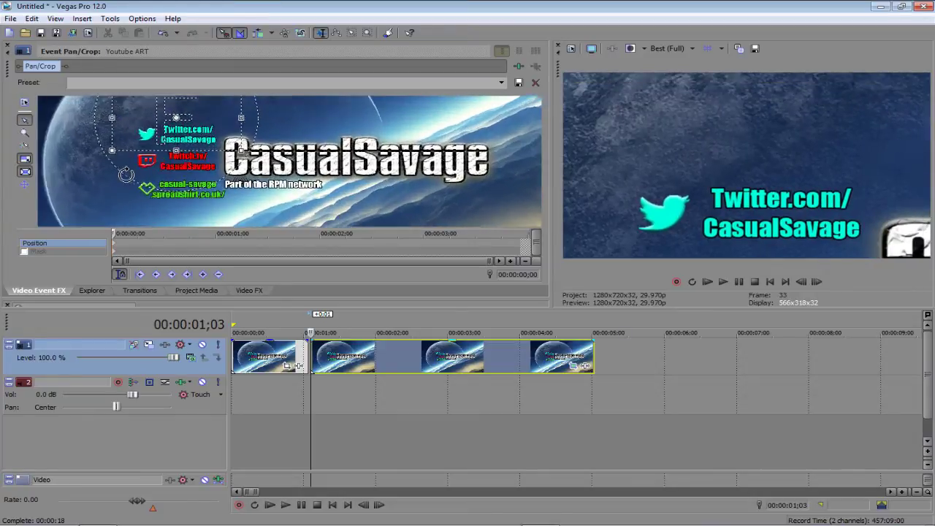
drag(91, 145, 376, 167)
scroll(392, 348, up, 2)
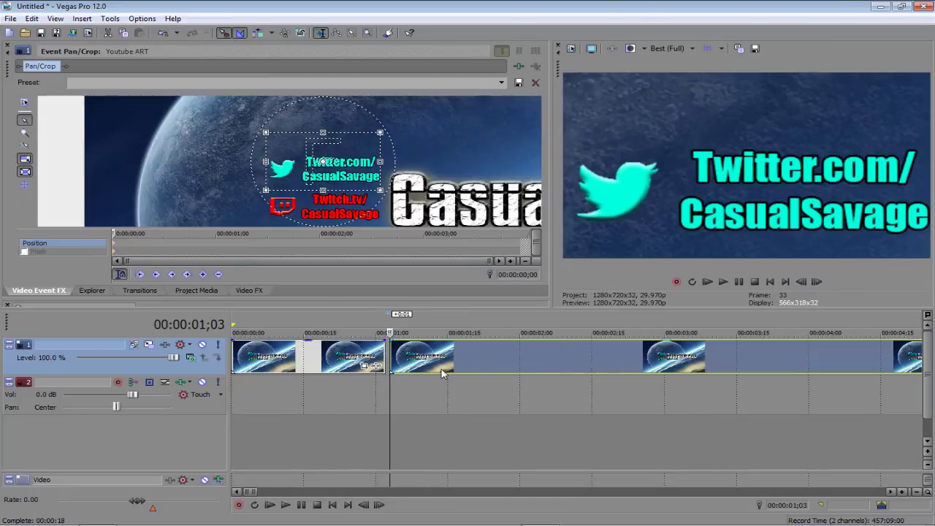
Play the project from the start, then park the playhead at 00:00:02;08
click(708, 282)
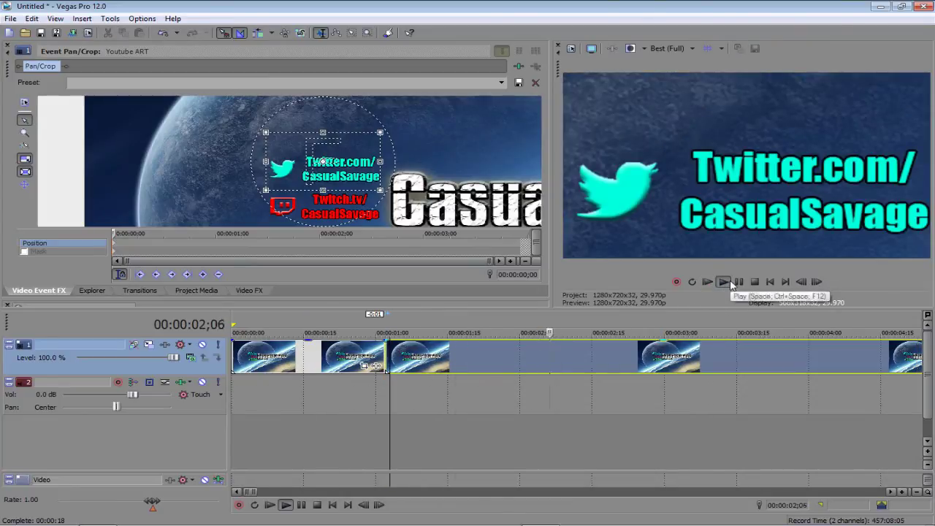
click(738, 282)
scroll(582, 368, down, 3)
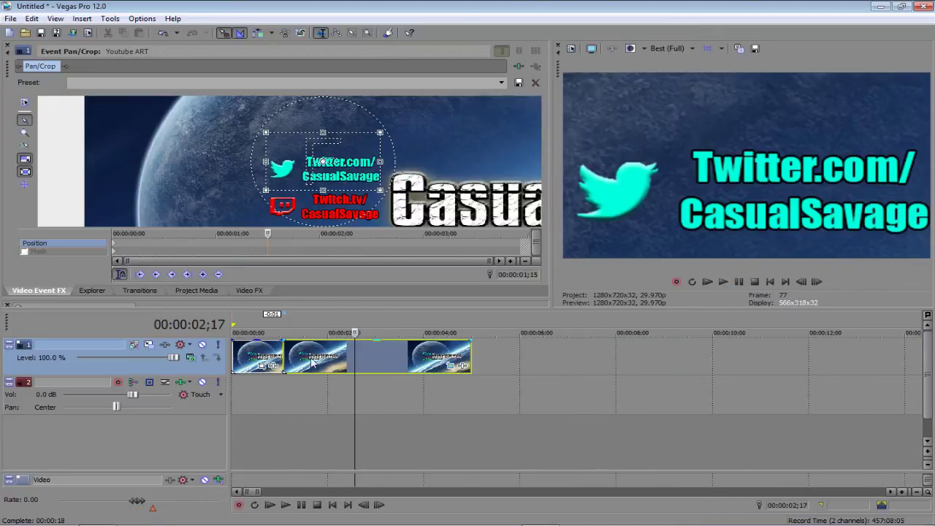
click(315, 363)
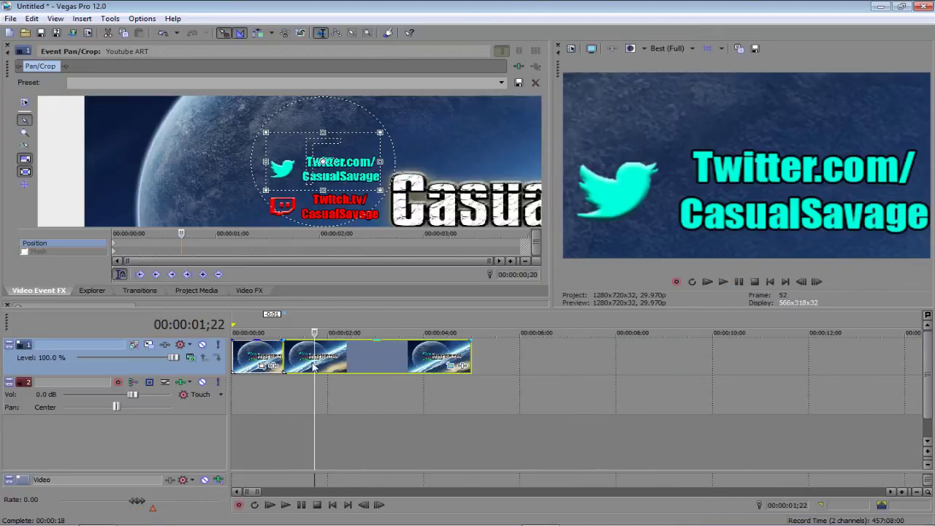
click(313, 363)
click(340, 362)
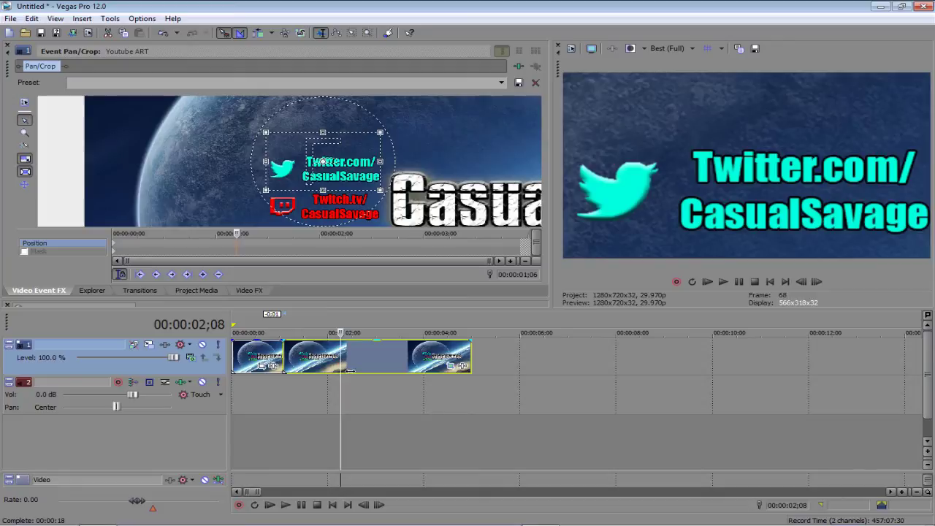
Split the event at 00:00:02;08 and move its crop frame onto the Twitch link
key(s)
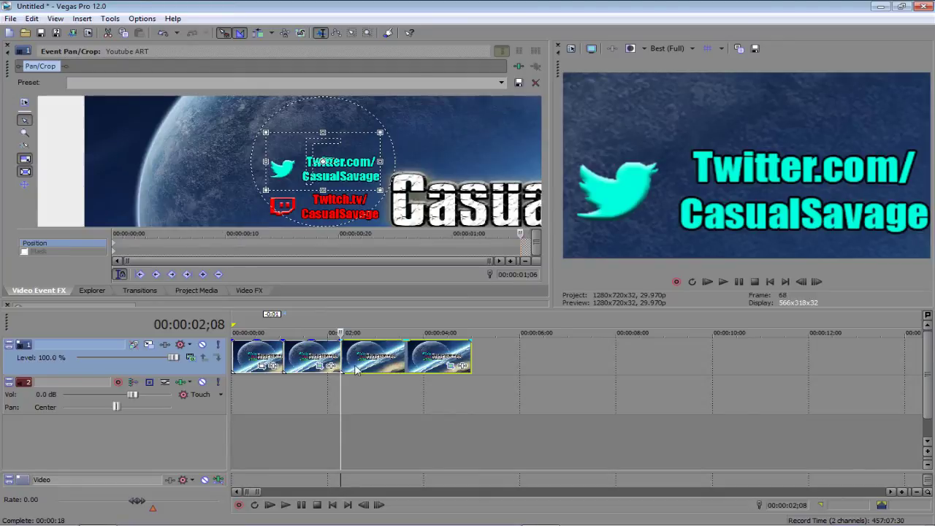
scroll(355, 371, up, 5)
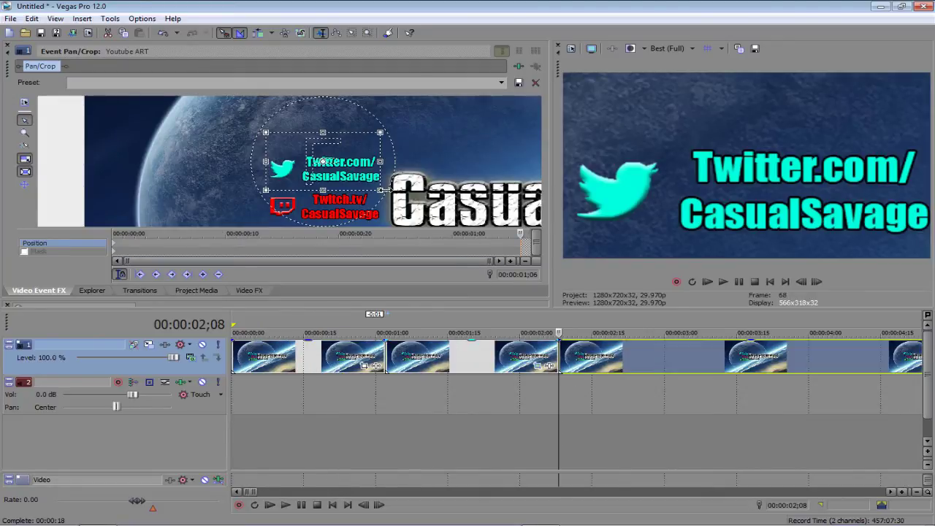
drag(370, 183, 352, 218)
Frame the spreadshirt link at 00:00:03;06, then overlap that part with the previous by 3 frames
key(Right)
key(Right)
key(Down)
key(Down)
key(Down)
key(Up)
key(Right)
key(Right)
key(Right)
key(Right)
key(Right)
key(Right)
key(Right)
key(Right)
key(Right)
key(Right)
key(Right)
key(Right)
key(Right)
key(Right)
key(Right)
key(Right)
key(Right)
key(Right)
key(Right)
key(Right)
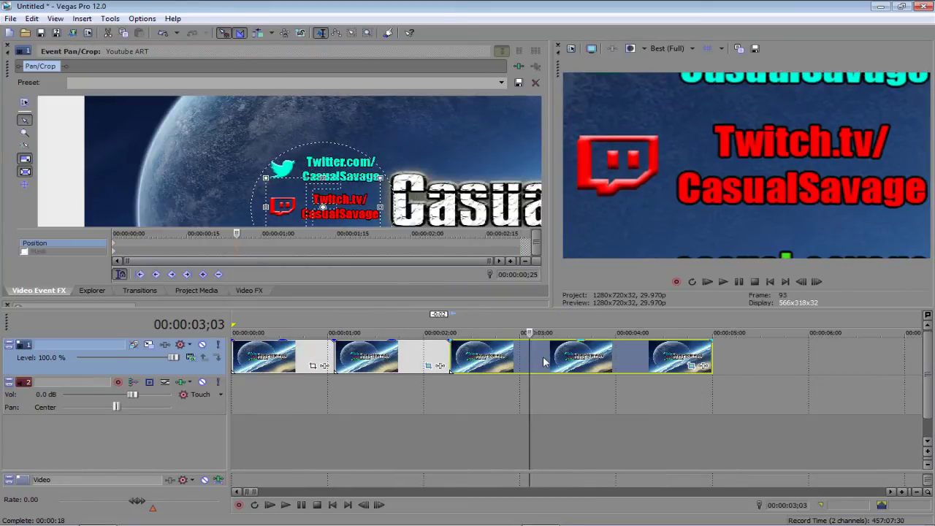
key(Right)
key(Right)
key(Right)
drag(423, 211, 399, 195)
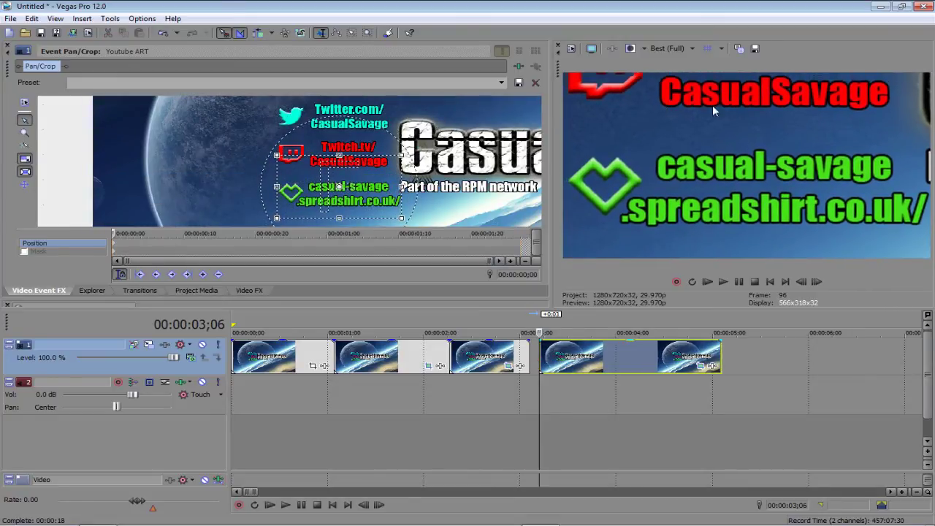
drag(581, 361, 572, 360)
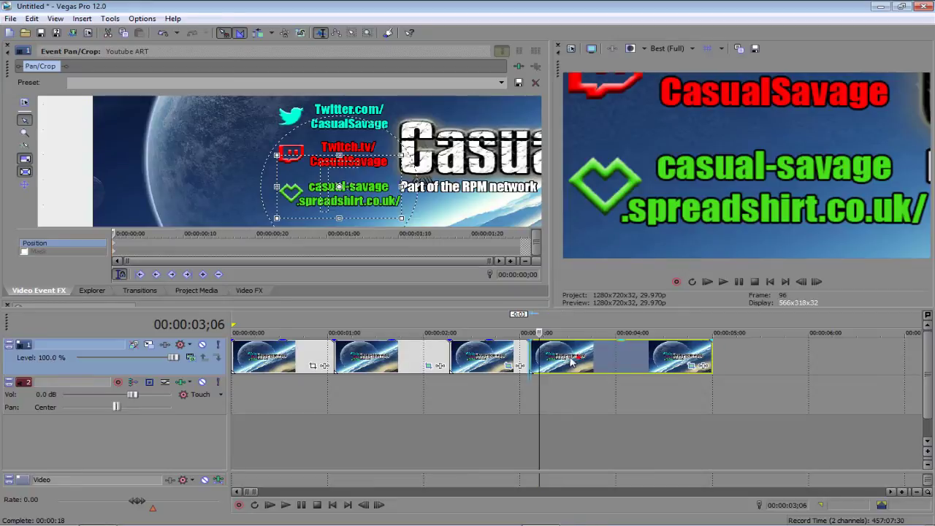
click(549, 363)
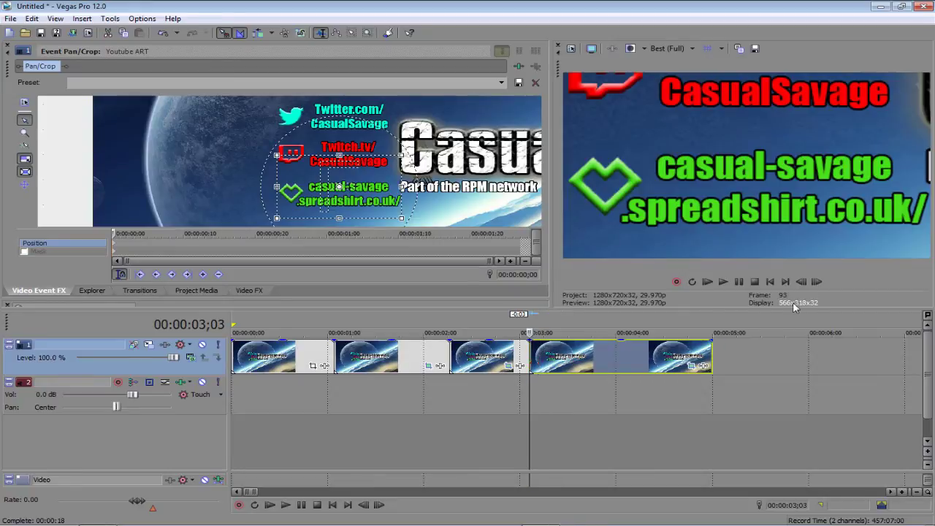
Play back the scrolling links, then place the playhead at 00:00:01;02
click(708, 283)
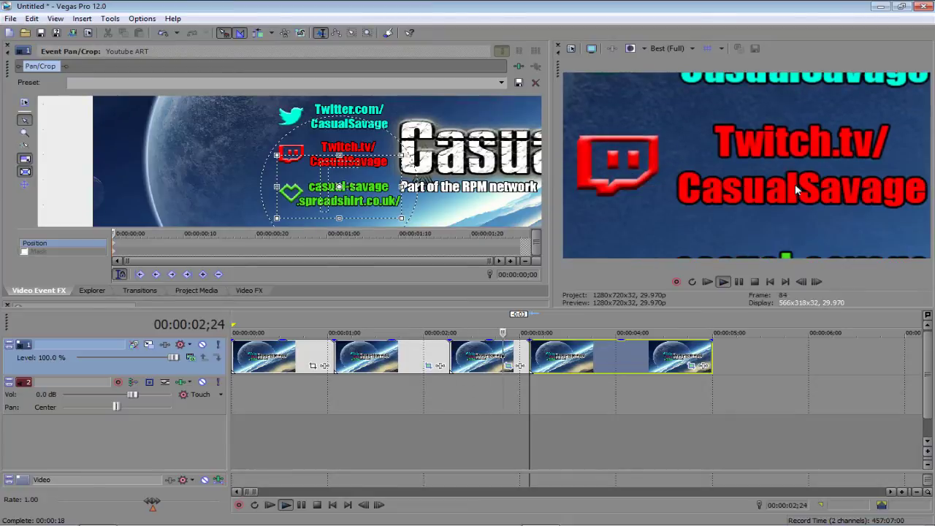
click(739, 283)
click(449, 356)
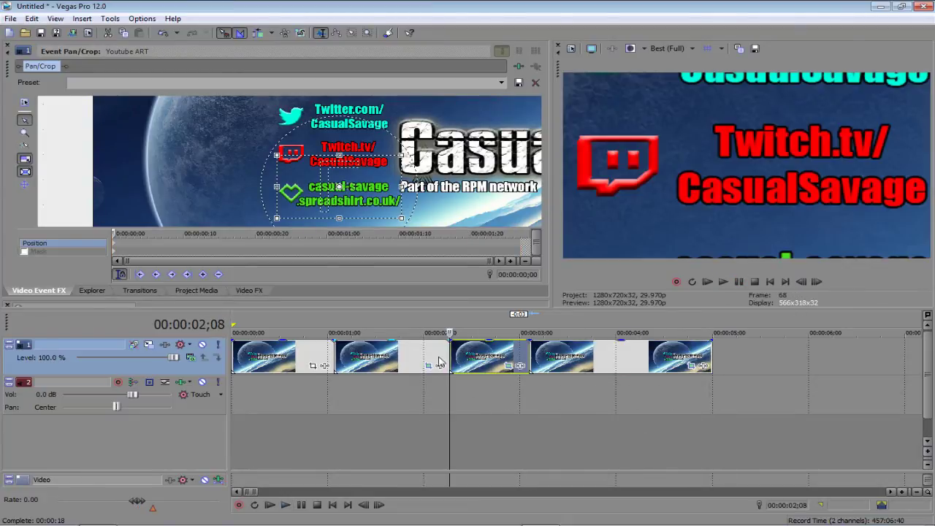
click(334, 356)
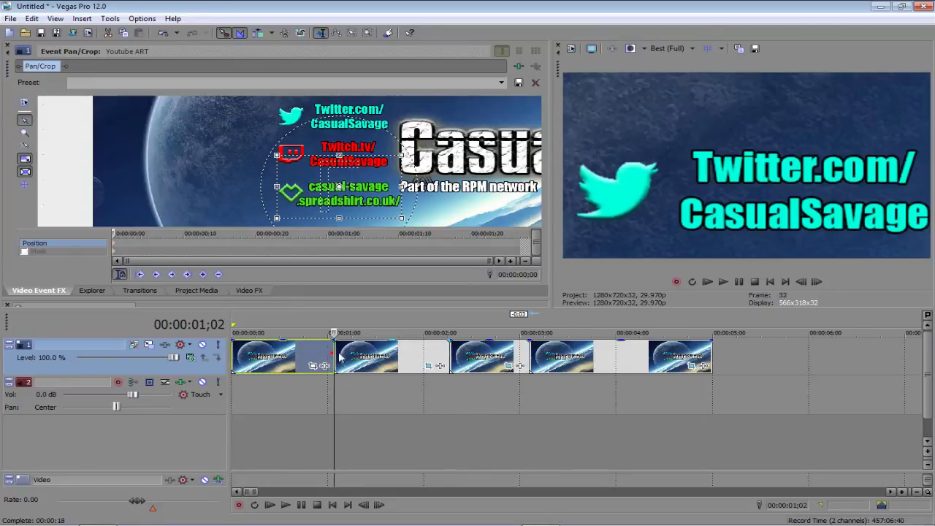
Replay from 00:00:01;02 stopping on Twitch, then undo twice to rejoin the later events
click(724, 282)
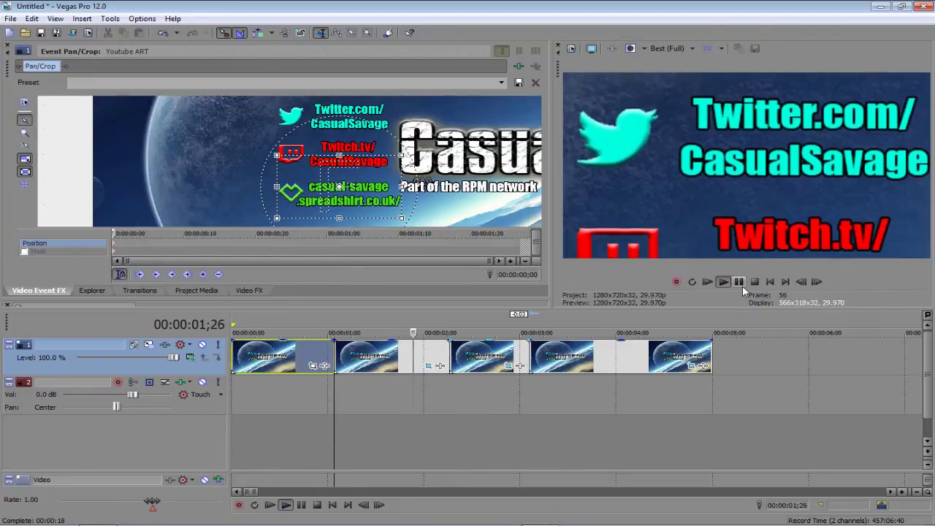
click(739, 282)
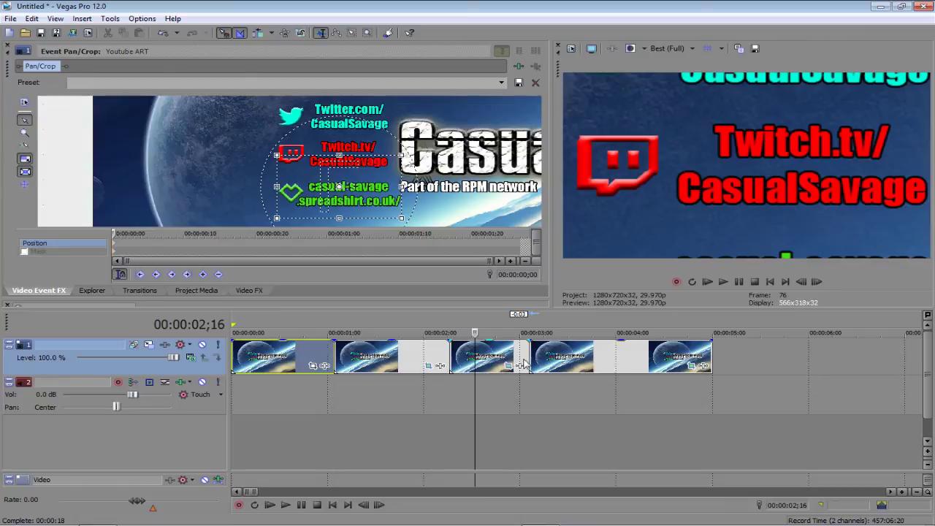
key(ctrl+z)
key(ctrl+z)
key(ctrl+z)
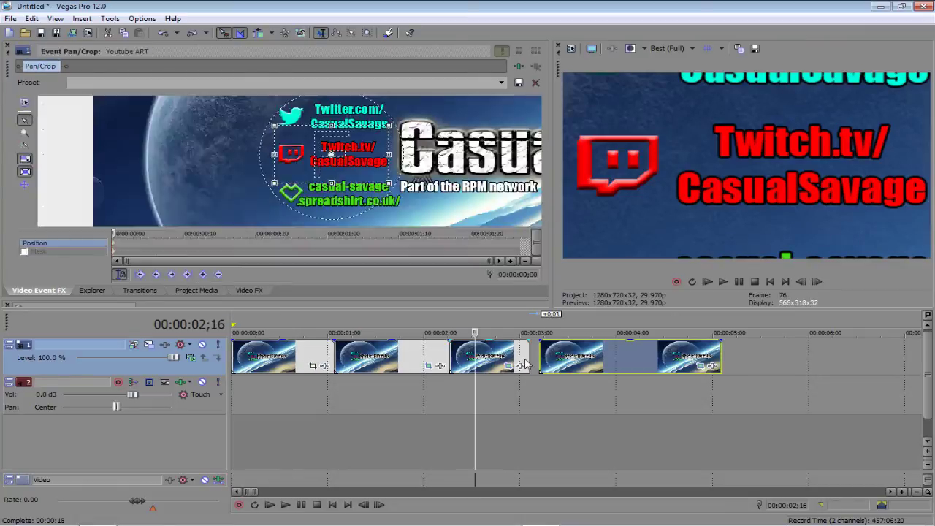
key(ctrl+z)
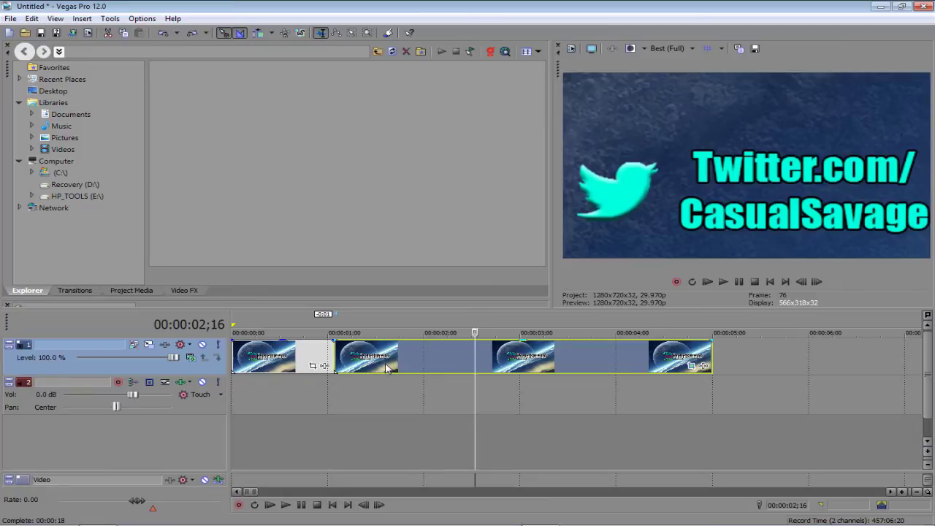
Delete the opening full-banner event and move the remaining events to start at zero
drag(387, 365, 361, 363)
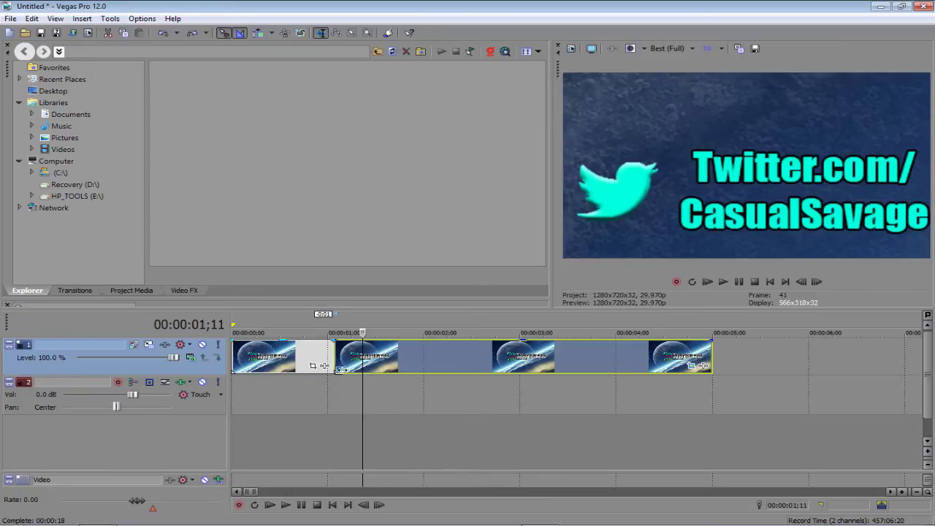
drag(340, 369, 324, 362)
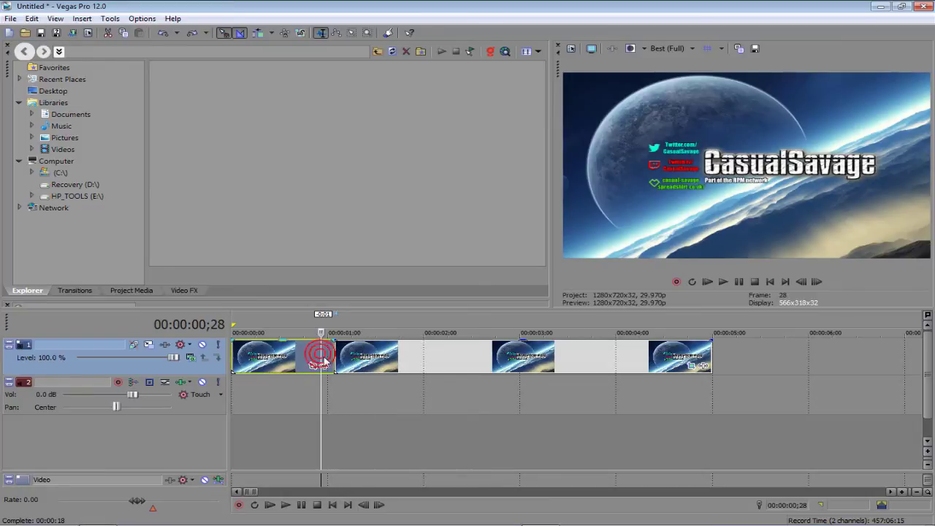
key(Delete)
drag(435, 364, 333, 363)
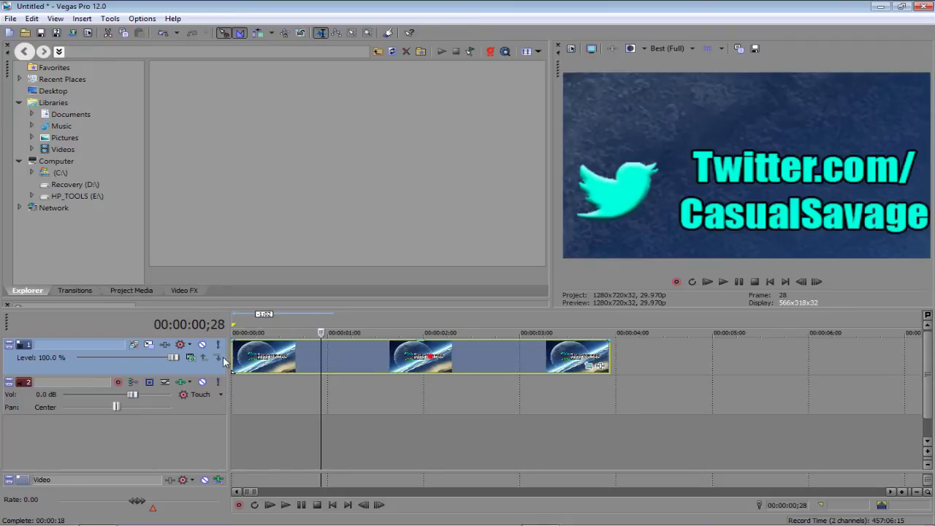
Park the playhead at the one-second mark, 00:00:01;00
click(234, 365)
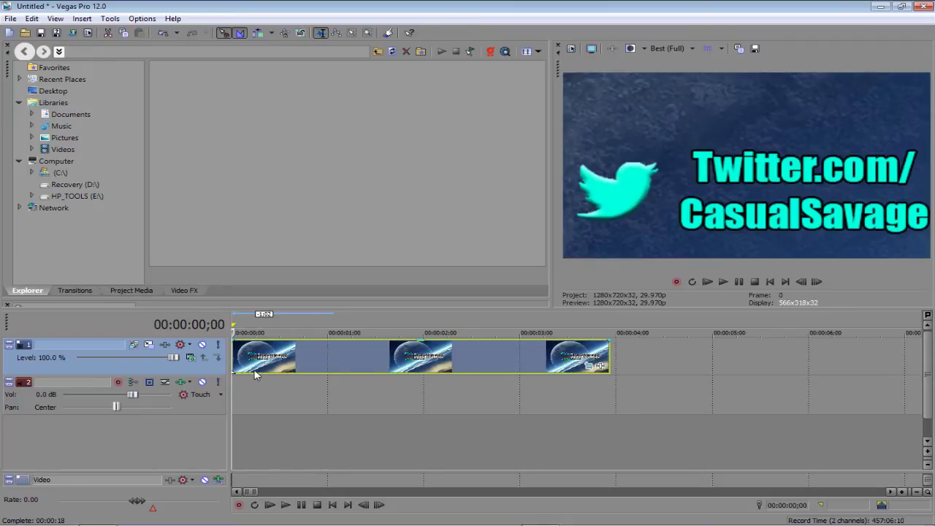
click(283, 361)
click(328, 363)
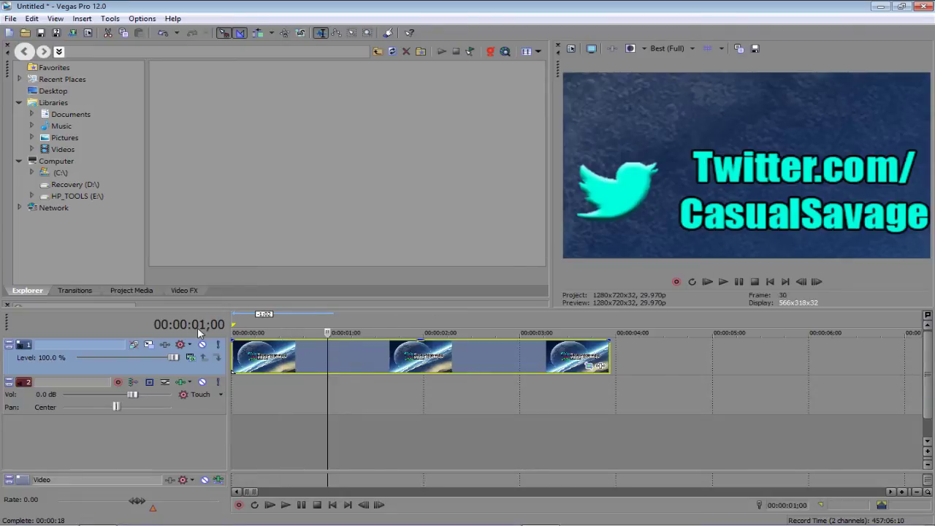
Show the image event's Pan/Crop workspace zoomed and panned toward the link graphics
click(592, 365)
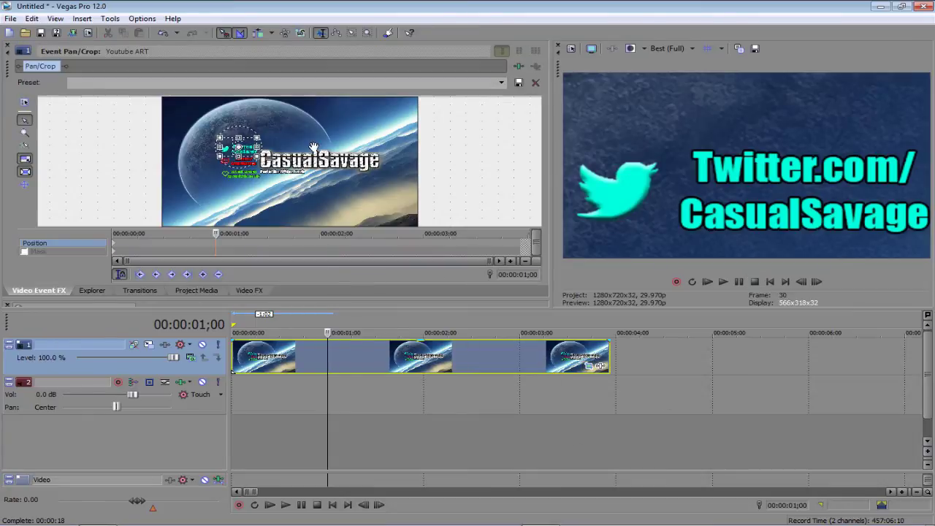
scroll(243, 167, up, 5)
scroll(282, 253, up, 5)
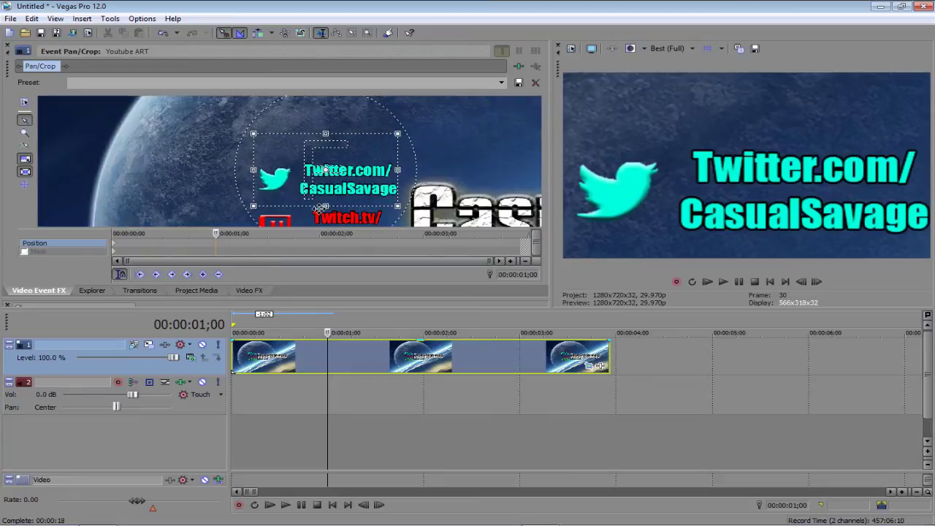
drag(487, 160, 386, 229)
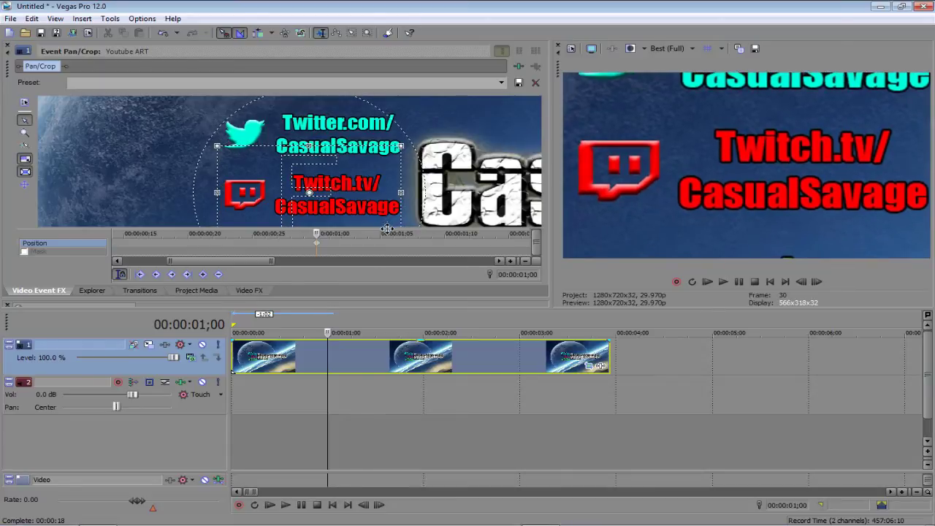
At 00:00:02;00, move the crop frame onto the spreadshirt link
click(369, 358)
click(426, 358)
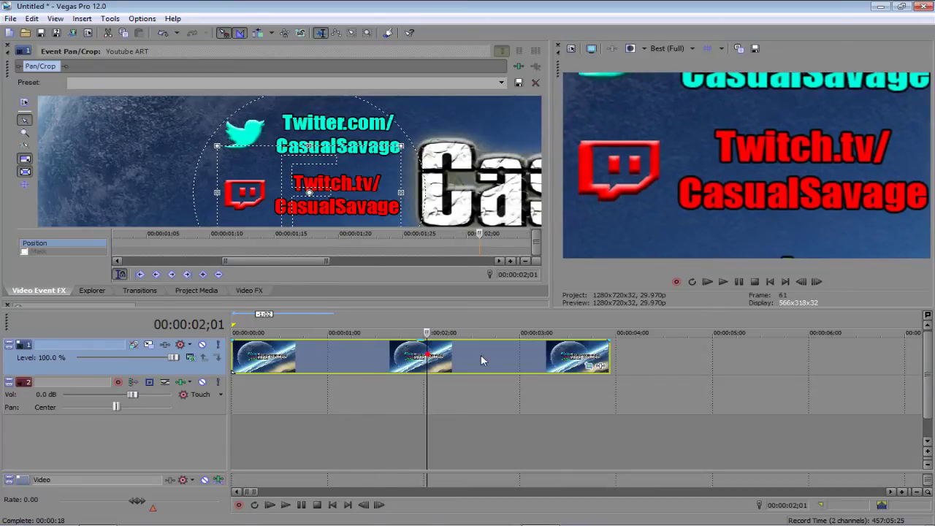
click(423, 358)
scroll(416, 192, down, 1)
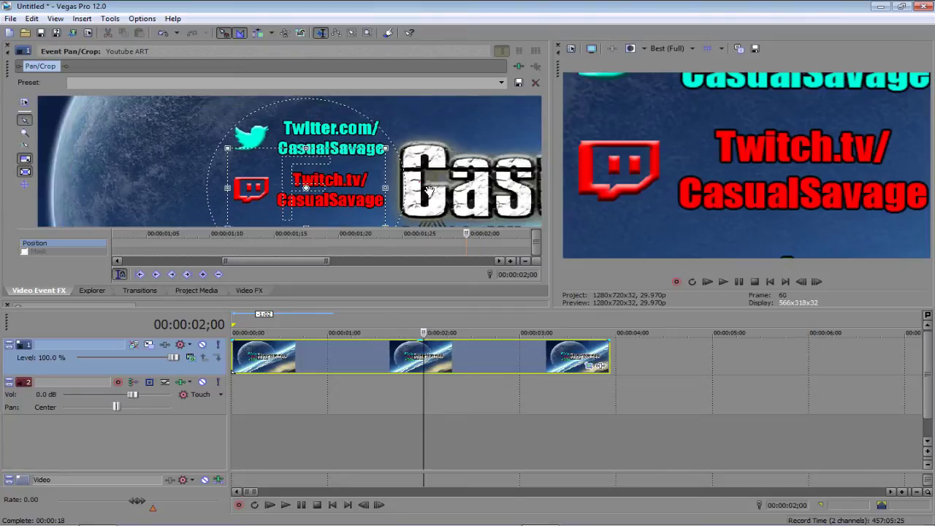
drag(436, 186, 412, 157)
drag(414, 188, 447, 175)
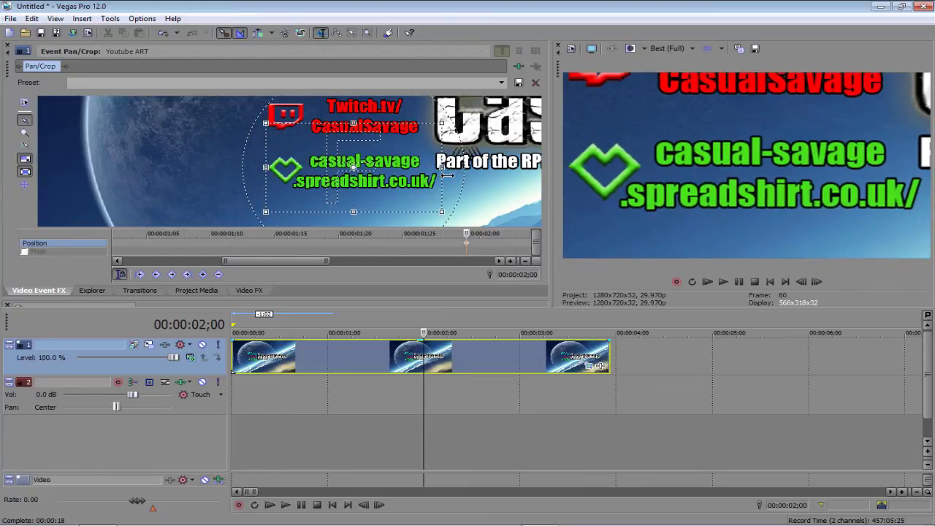
Position the playhead at exactly 00:00:03;00 on the banner event, stepping back with the Left arrow
click(456, 354)
click(481, 356)
click(486, 358)
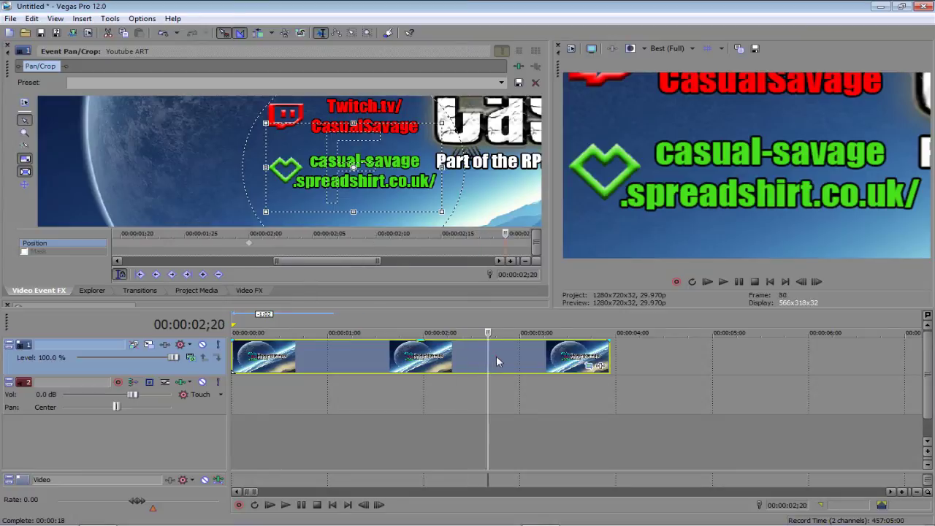
click(497, 358)
click(509, 358)
click(549, 358)
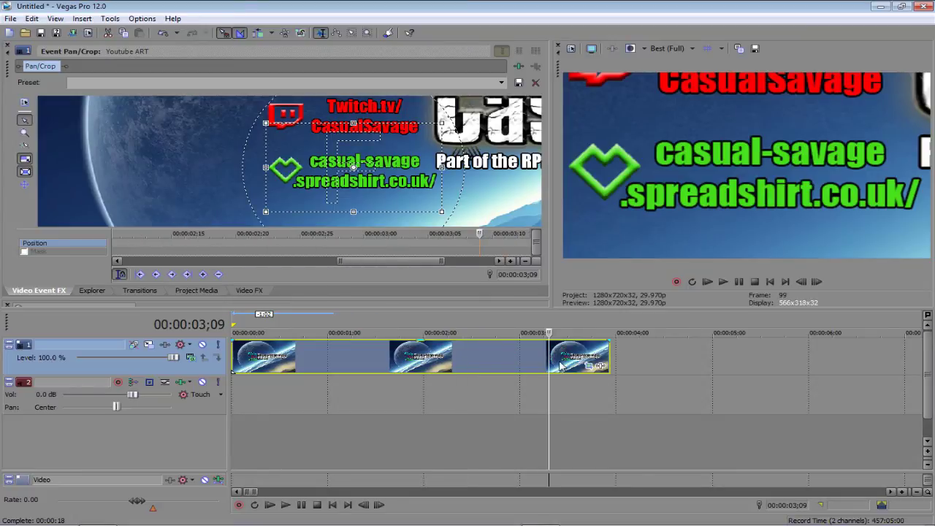
key(Left)
key(Left)
key(Left)
key(Left)
key(Left)
key(Left)
key(Left)
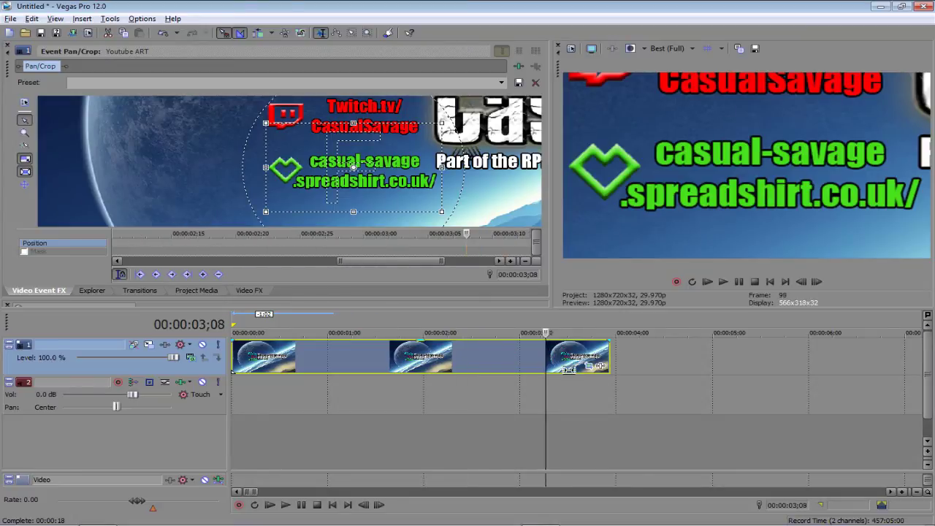
key(Left)
key(Left)
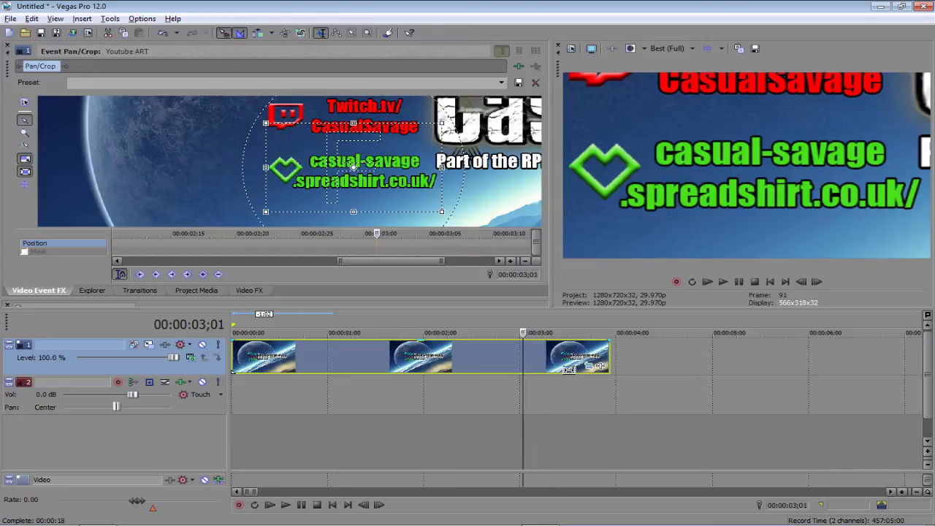
Split at 00:00:03;00, delete the trailing piece, and play back the three-second scroll
key(s)
key(Delete)
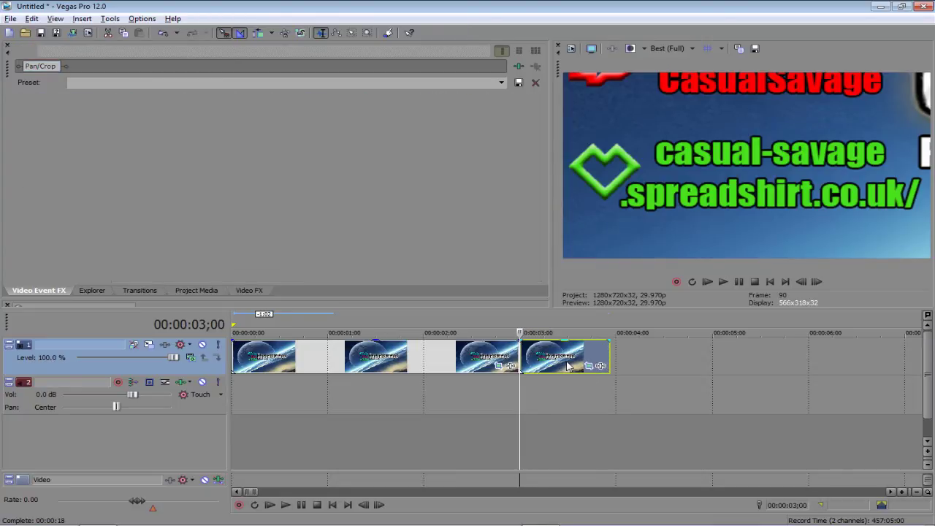
scroll(547, 355, up, 2)
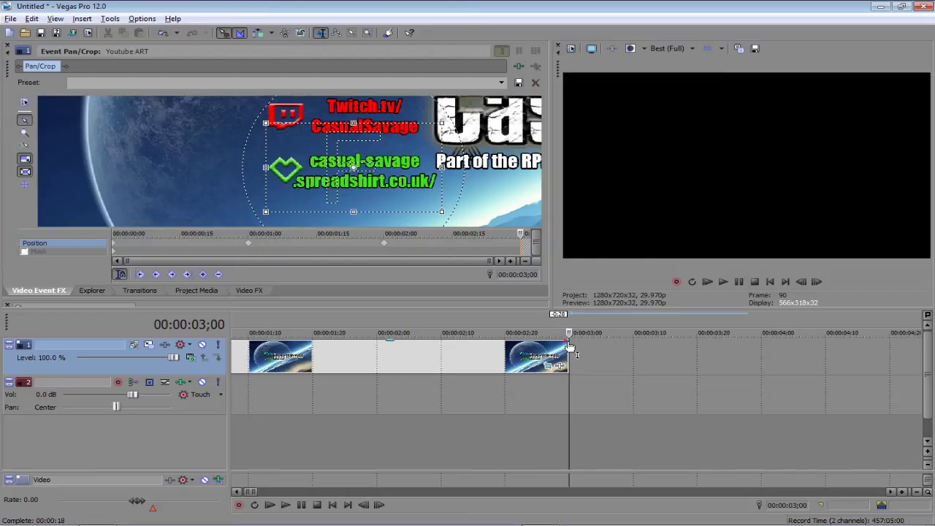
scroll(397, 352, down, 5)
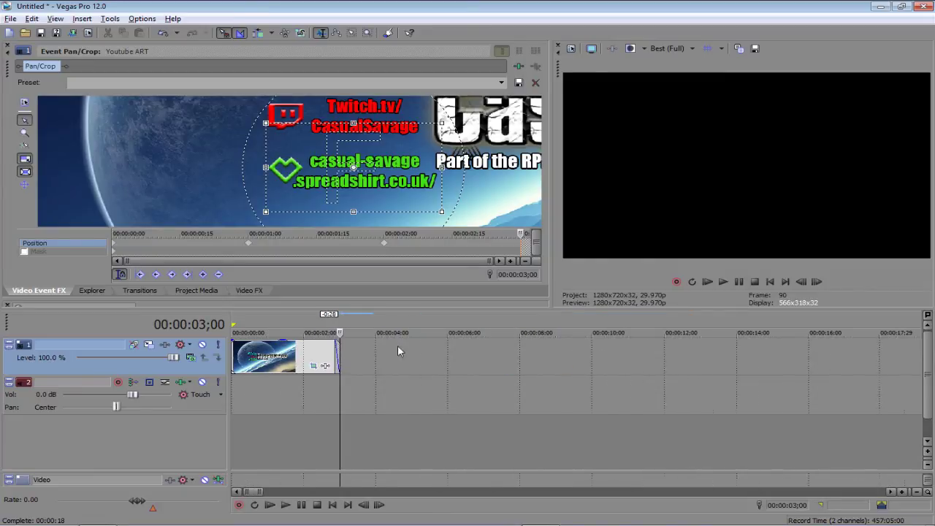
click(707, 281)
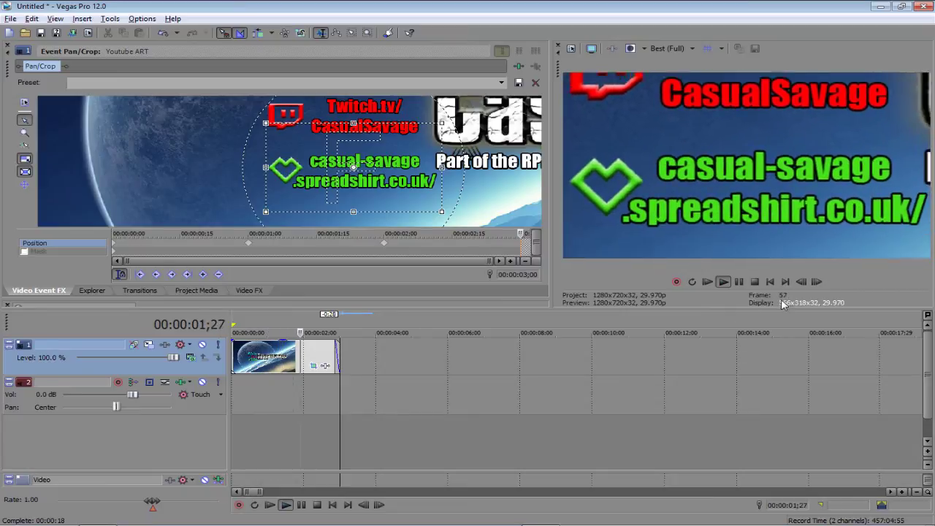
click(739, 283)
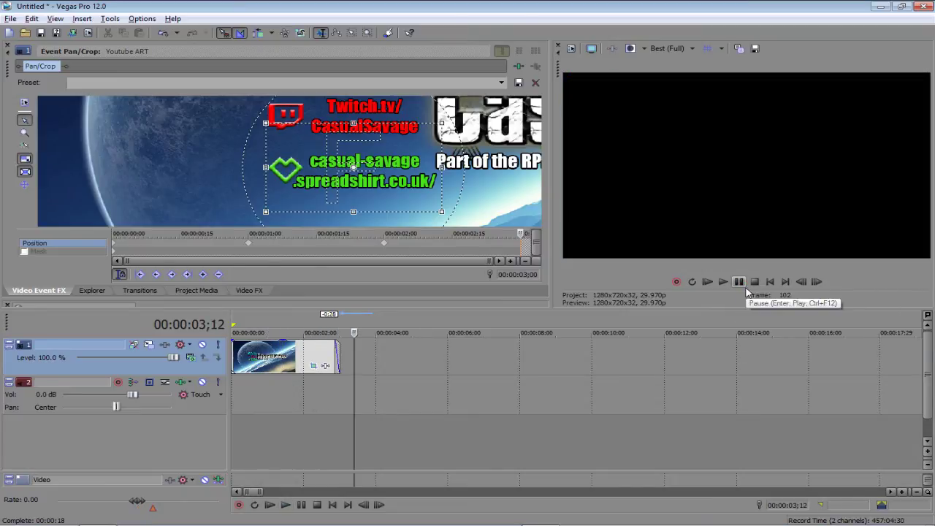
At 00:00:00;00, enlarge the crop frame to take in all three links
scroll(428, 194, down, 5)
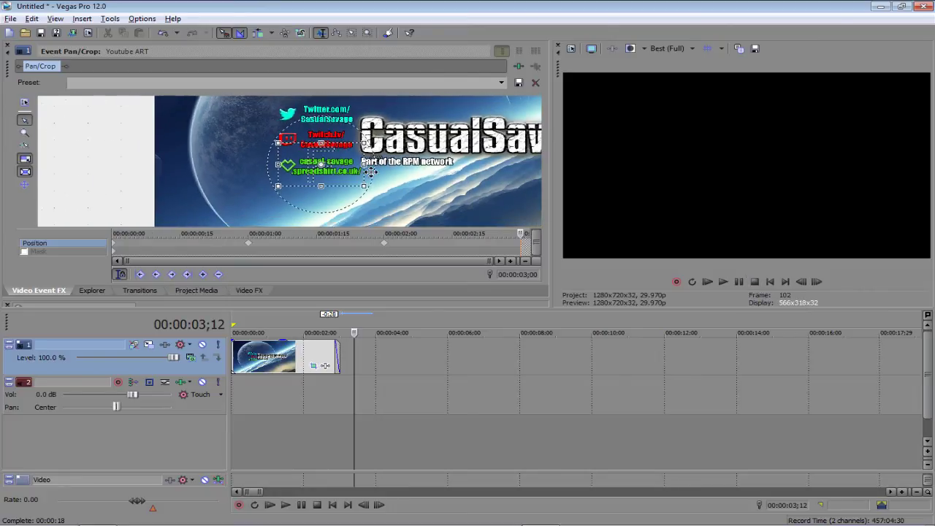
scroll(369, 172, down, 2)
drag(358, 170, 401, 168)
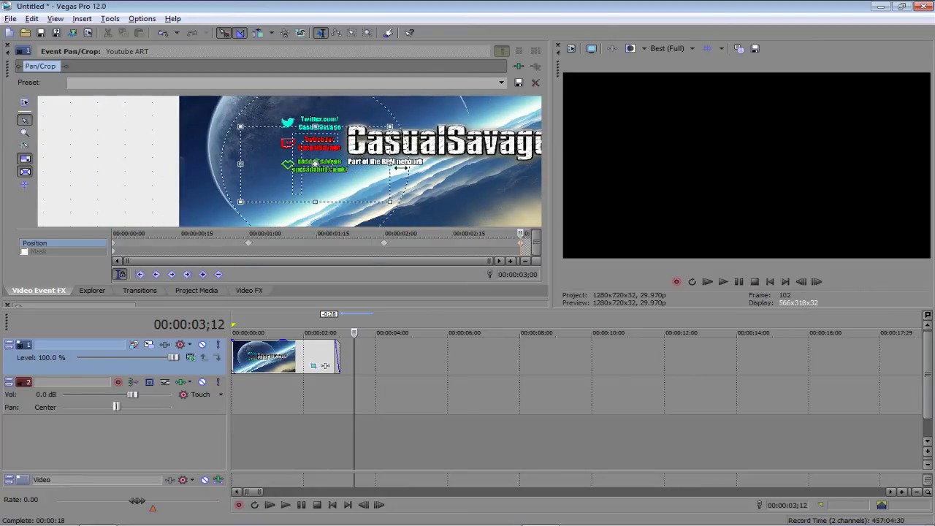
click(236, 365)
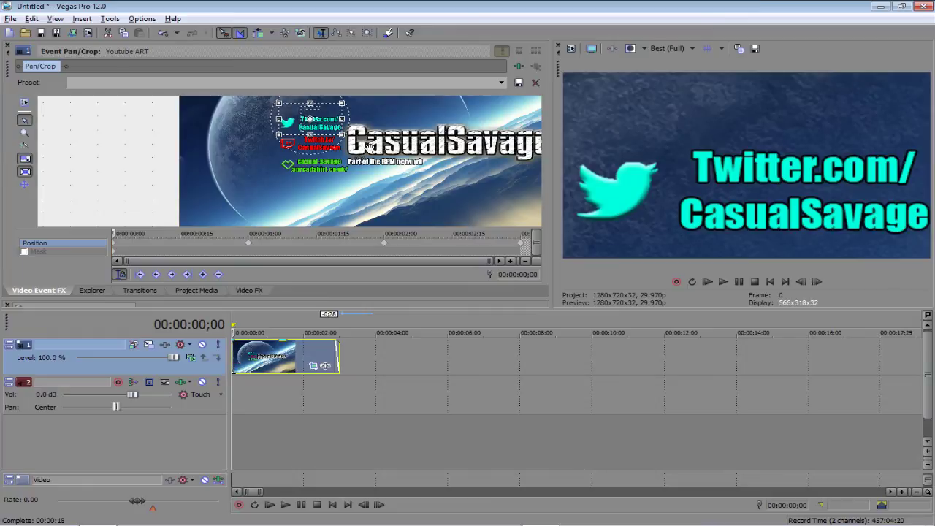
drag(342, 103, 381, 133)
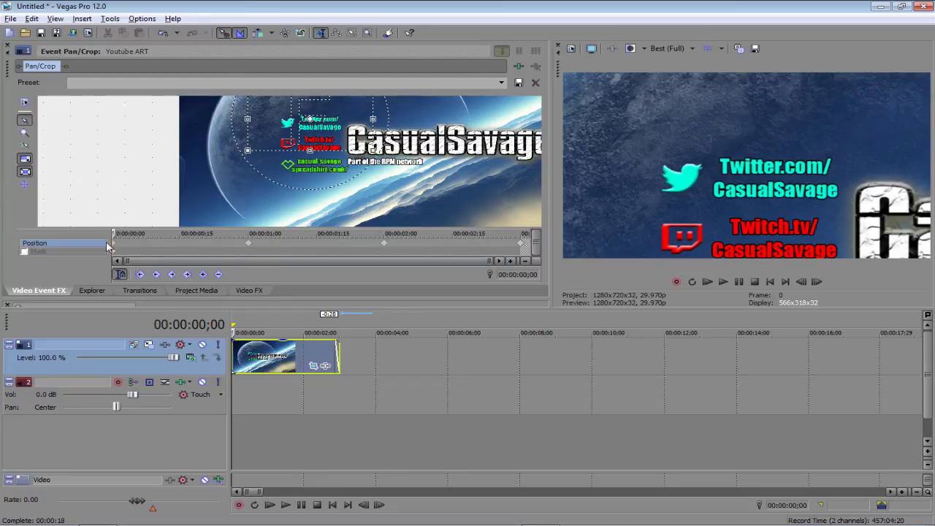
Add keyframes moving the frame toward Twitch at 00:00:00;16 and spreadshirt at 00:00:00;22
click(253, 362)
drag(334, 156, 339, 172)
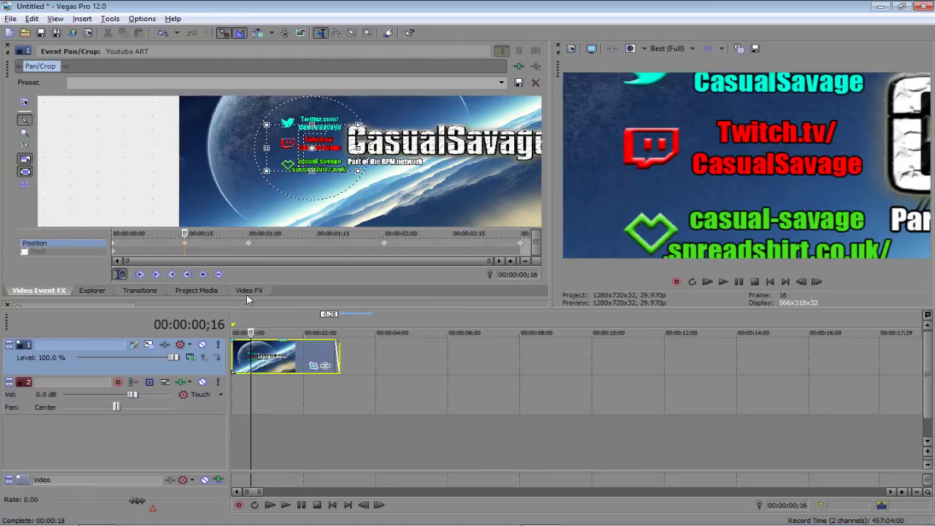
drag(193, 245, 212, 245)
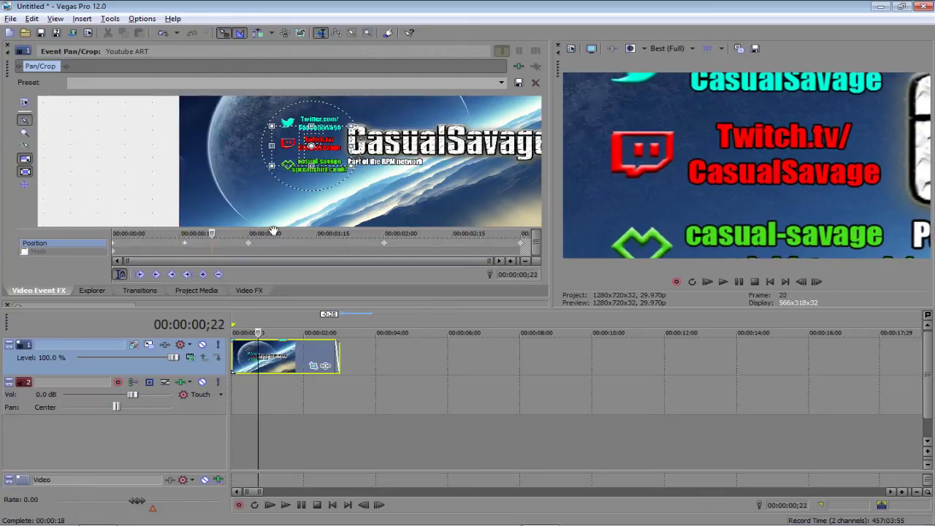
drag(344, 166, 344, 191)
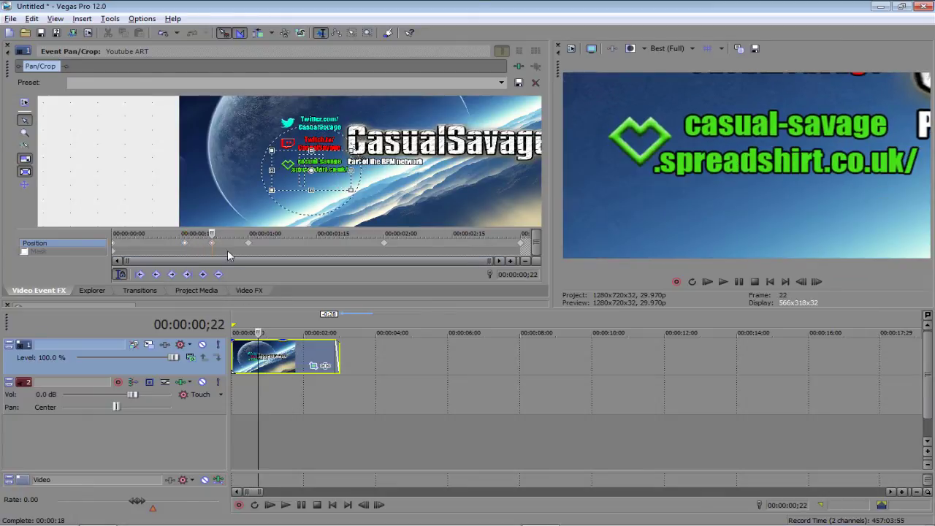